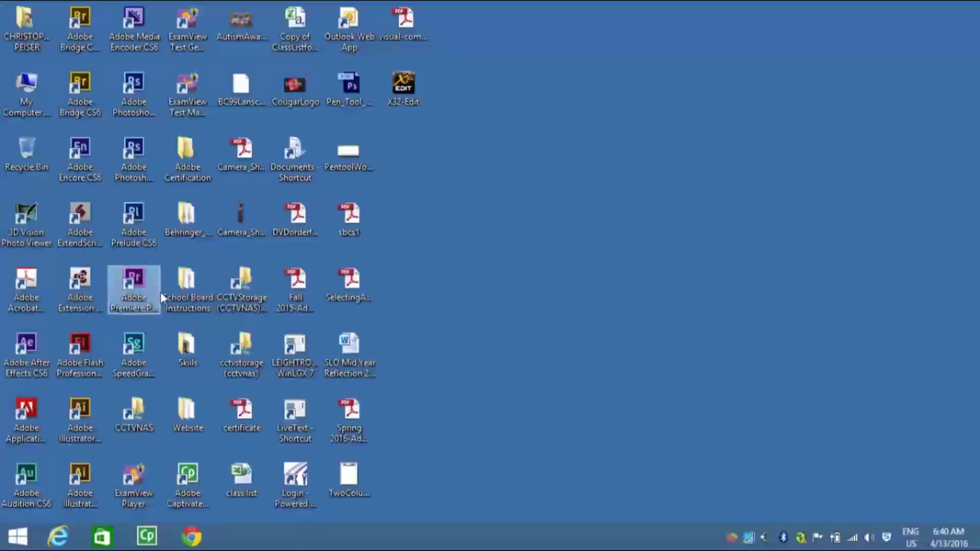
Launch Adobe Premiere Pro CS6 from its desktop shortcut.
{"action": "double_click", "coordinate": [141, 285]}
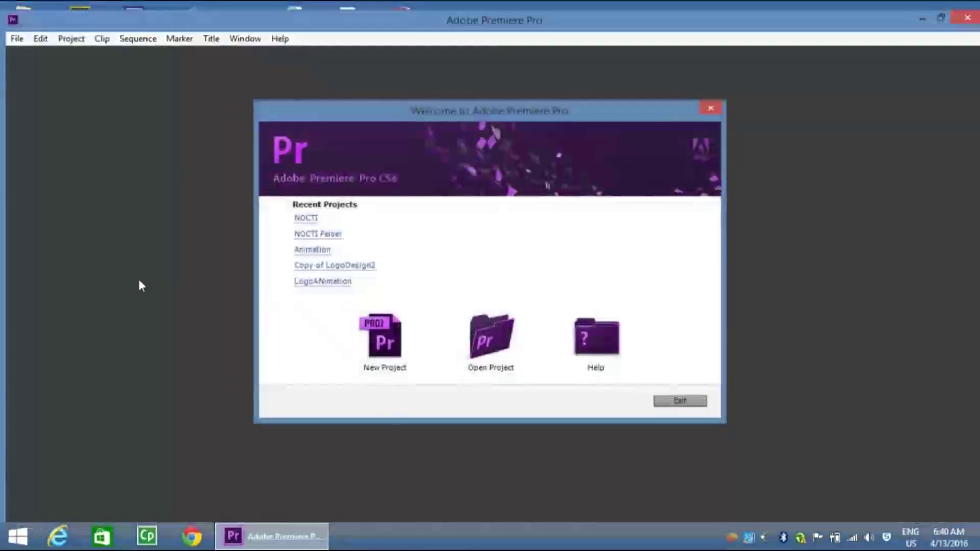
Create a new Premiere project named 'Leader'.
{"action": "left_click", "coordinate": [393, 348]}
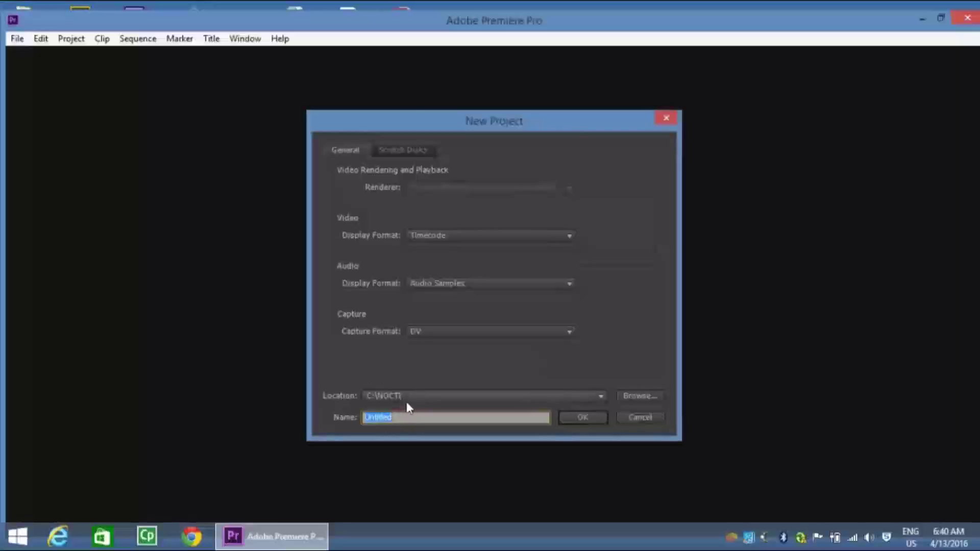
{"action": "type", "text": "Leader"}
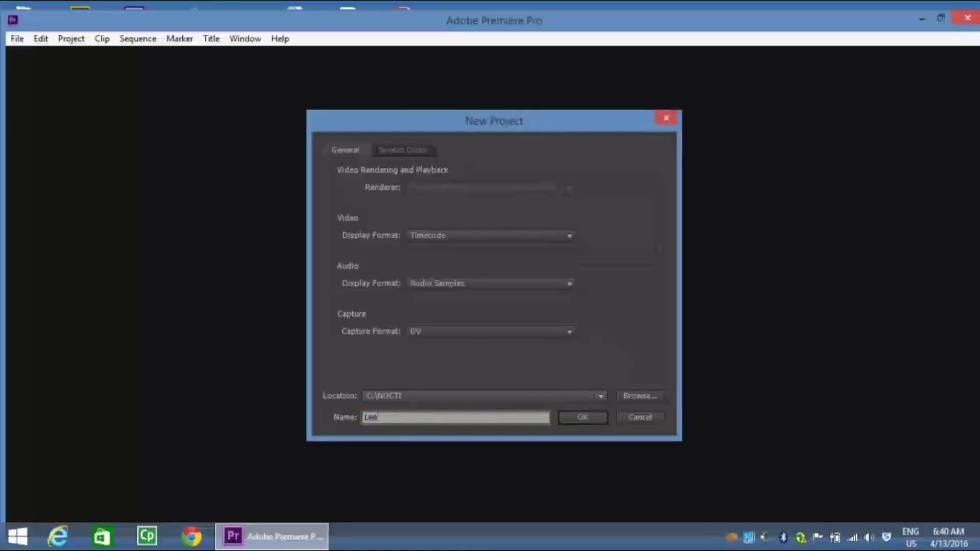
{"action": "left_click", "coordinate": [575, 417]}
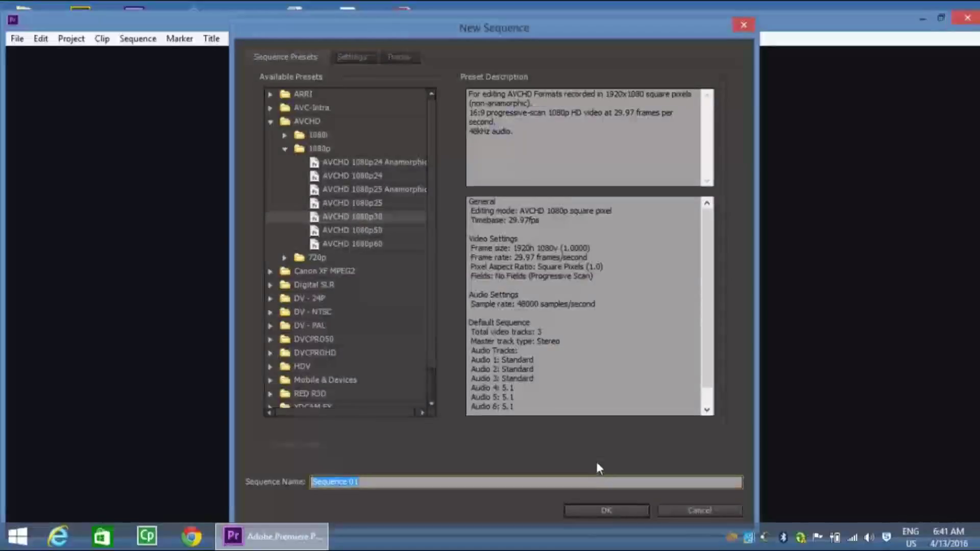
Name the AVCHD 1080p30 sequence 'Leader' and restore the program window from full screen.
{"action": "type", "text": "Leader"}
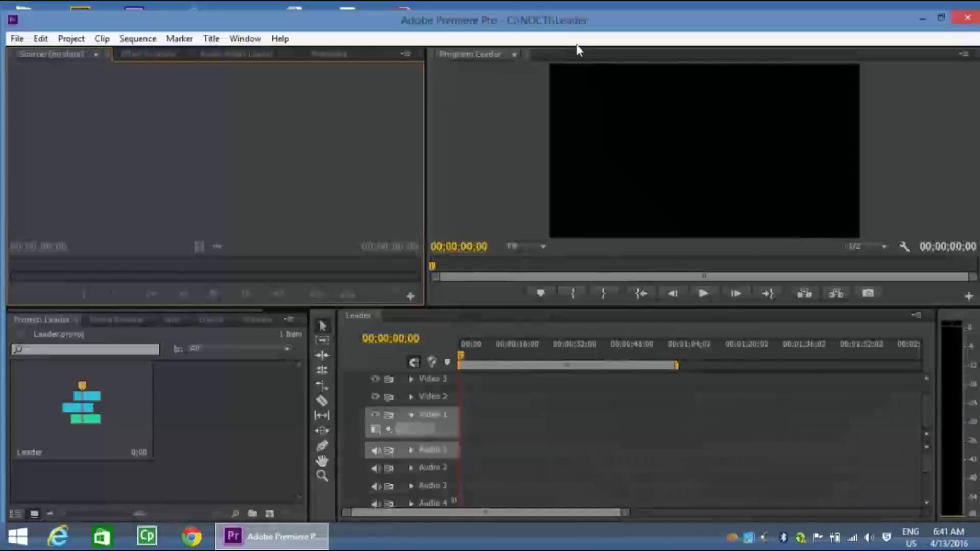
{"action": "double_click", "coordinate": [581, 24]}
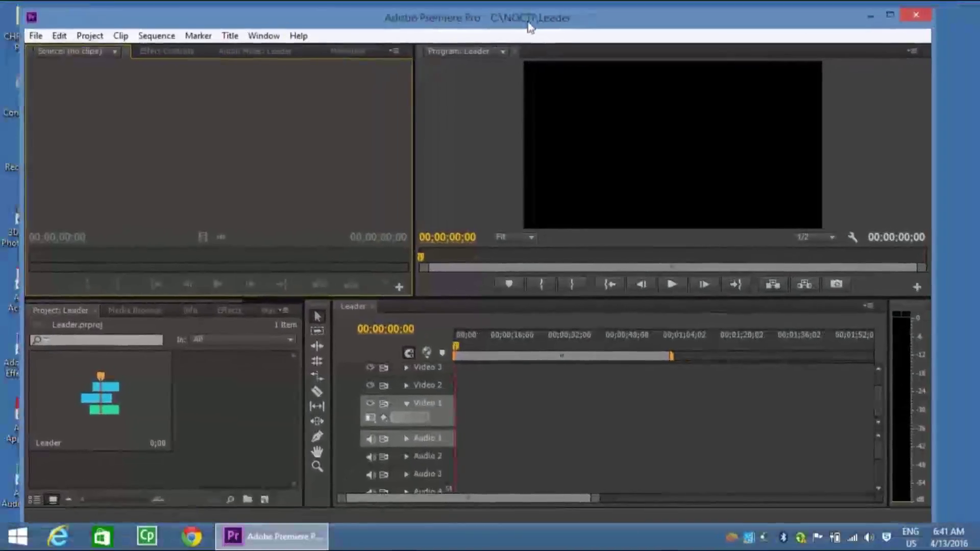
Maximize Premiere and bring up New Bars and Tone at 1920x1080, 29.97fps Drop-Frame.
{"action": "left_click", "coordinate": [888, 17]}
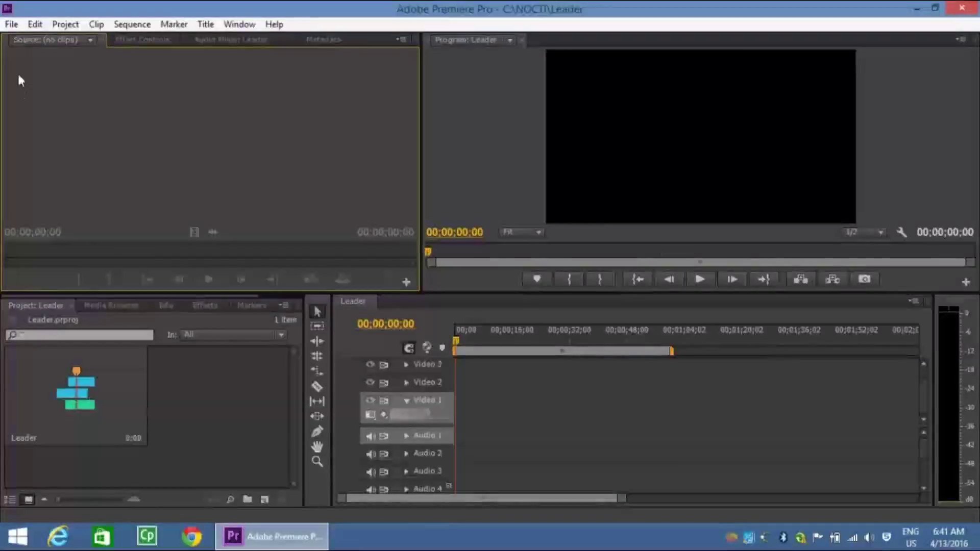
{"action": "left_click", "coordinate": [11, 25]}
{"action": "mouse_move", "coordinate": [17, 43]}
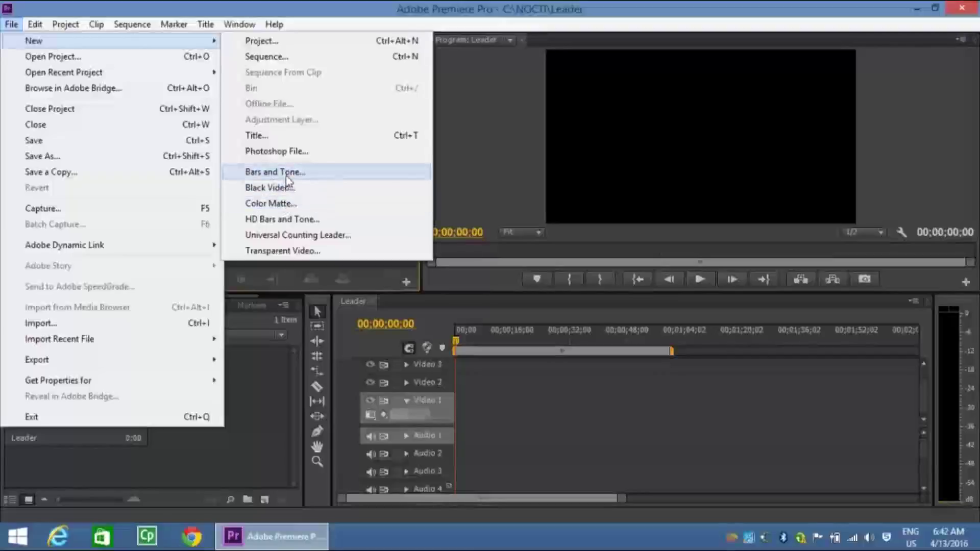
{"action": "left_click", "coordinate": [287, 176]}
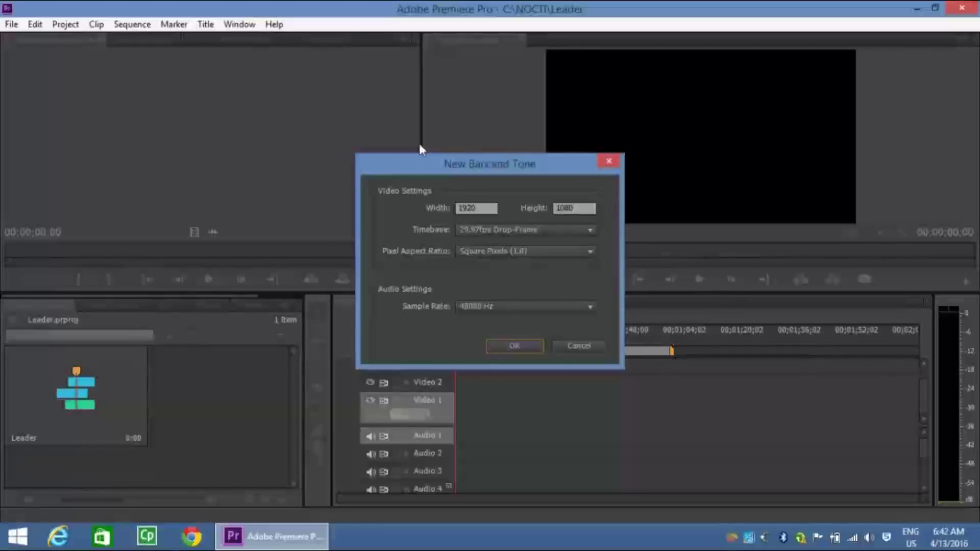
Accept the settings to add a 5:00 Bars and Tone clip to the Leader bin.
{"action": "left_click", "coordinate": [518, 347]}
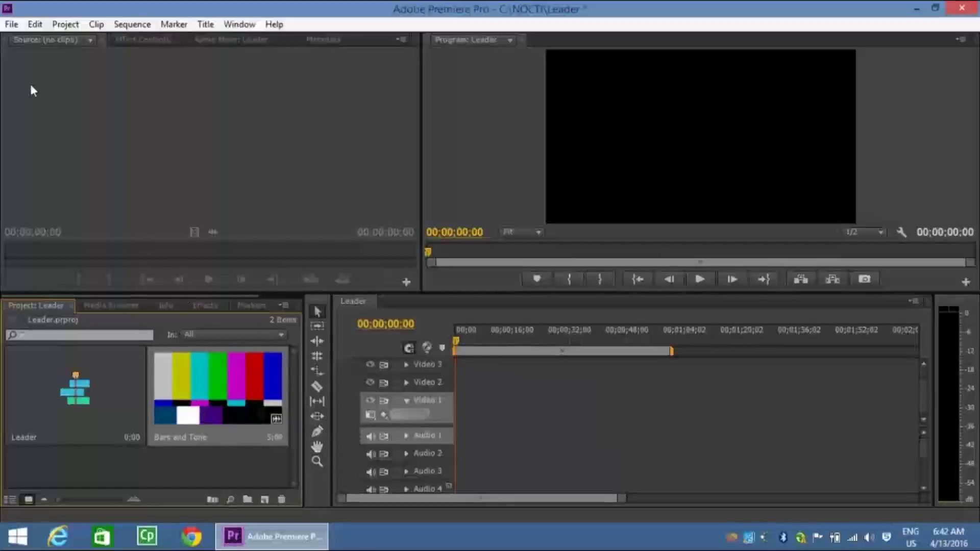
{"action": "left_click", "coordinate": [11, 25]}
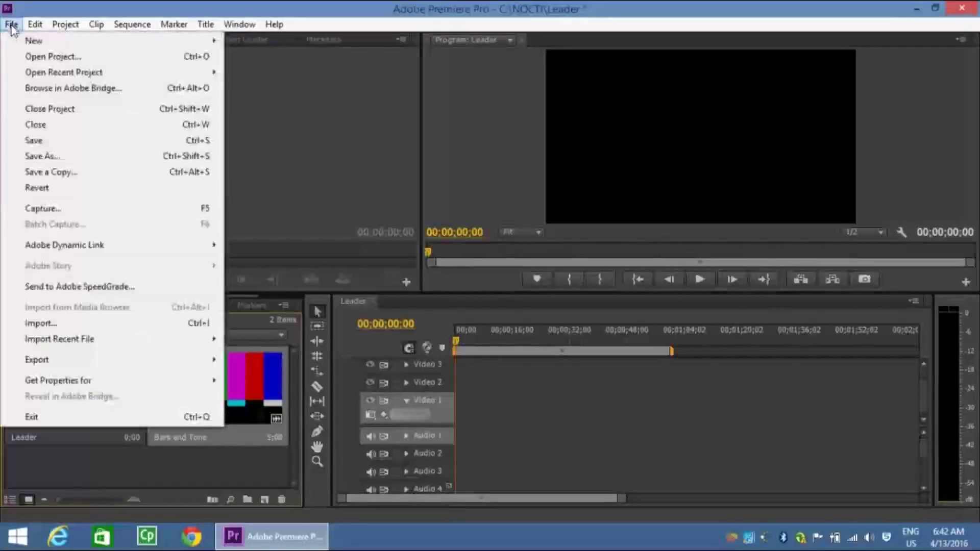
Add a 5:00, 1920x1080 Black Video clip to the Leader bin.
{"action": "mouse_move", "coordinate": [18, 45]}
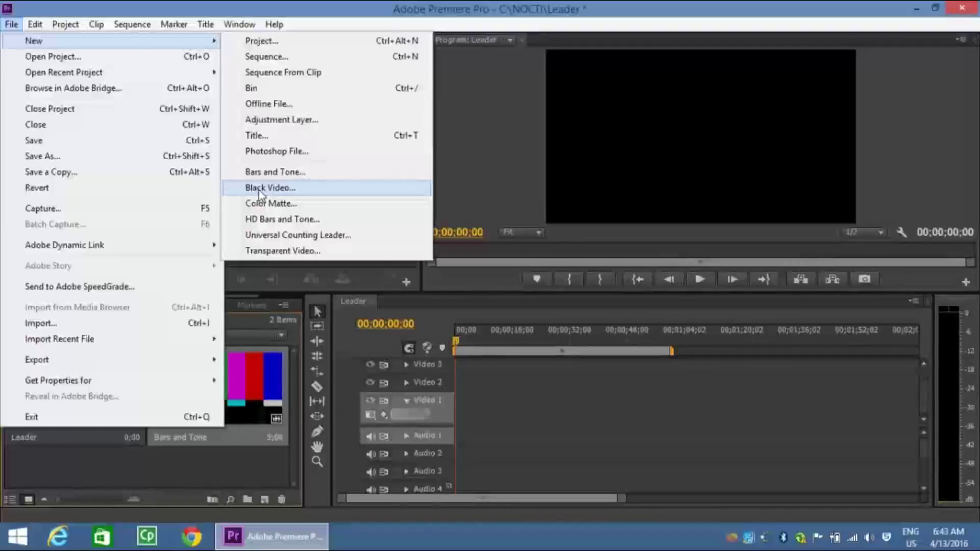
{"action": "left_click", "coordinate": [261, 189]}
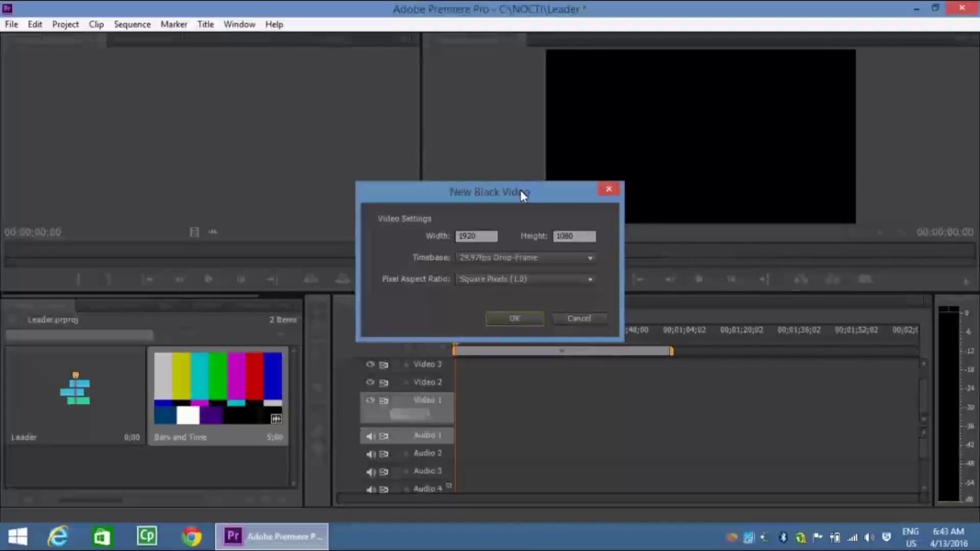
{"action": "left_click", "coordinate": [508, 314]}
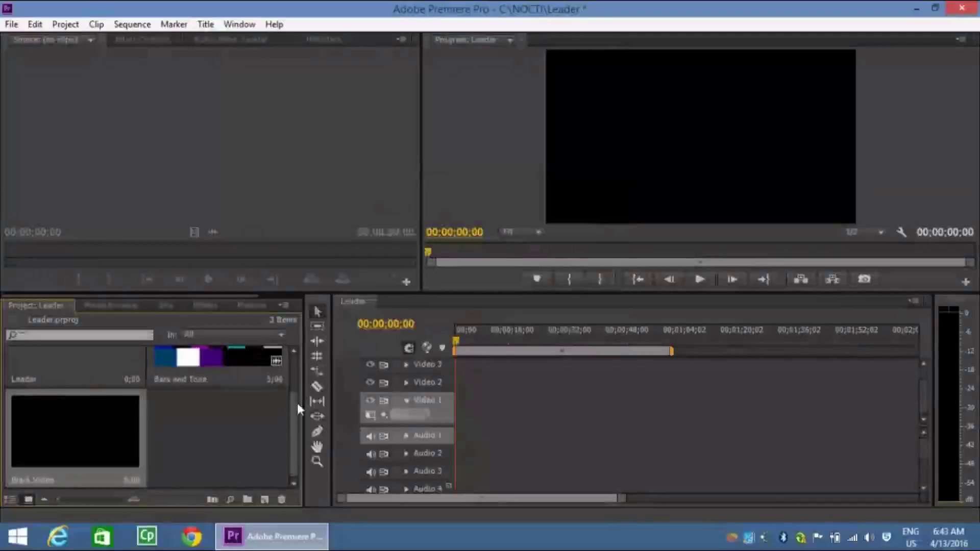
{"action": "mouse_move", "coordinate": [298, 408]}
{"action": "left_mouse_down"}
{"action": "mouse_move", "coordinate": [296, 357]}
{"action": "mouse_move", "coordinate": [293, 427]}
{"action": "left_mouse_up"}
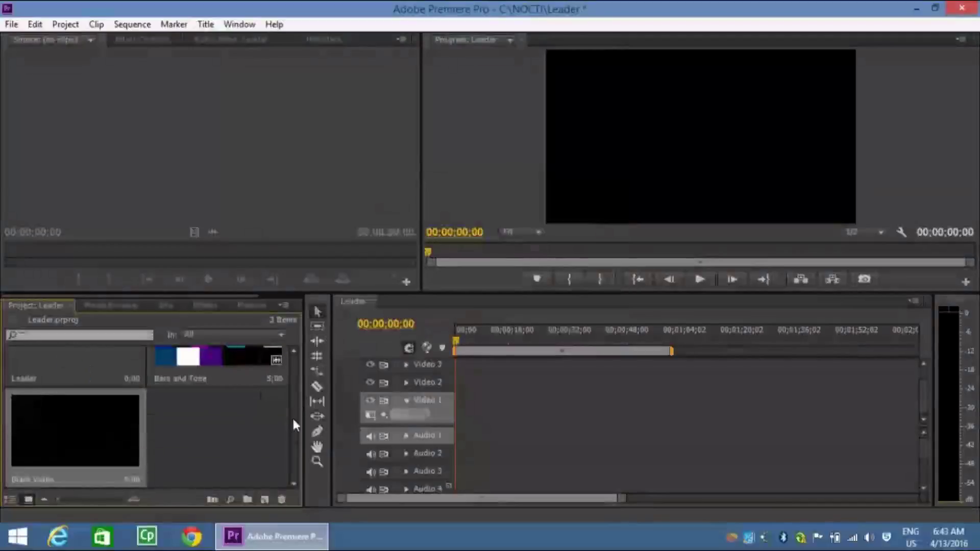
Bring up the New Title dialog at 1920x1080, 29.97fps Drop-Frame.
{"action": "left_click", "coordinate": [11, 26]}
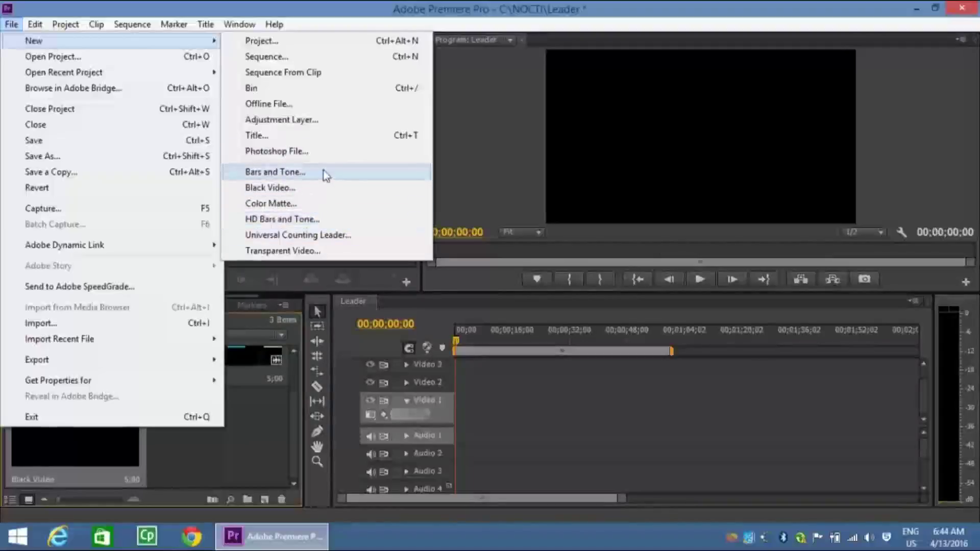
{"action": "left_click", "coordinate": [256, 136]}
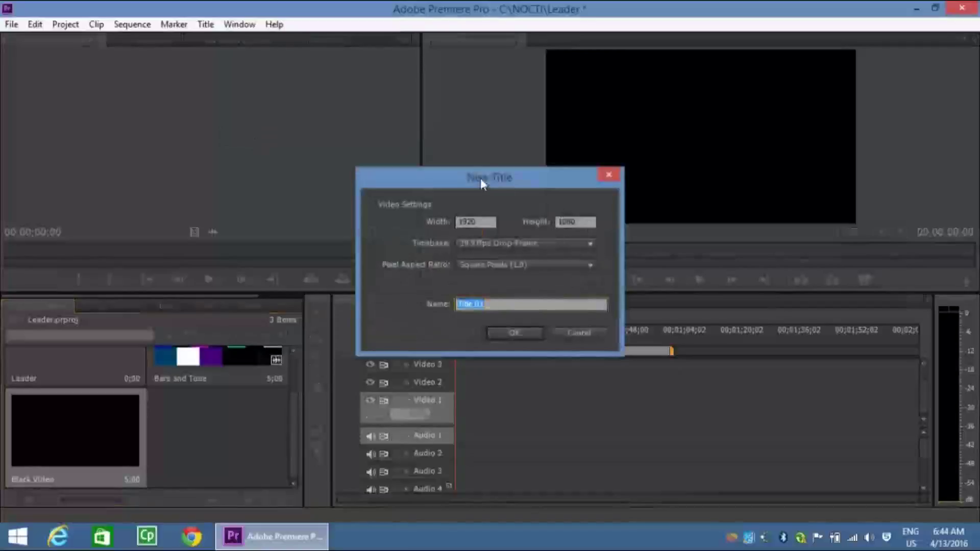
Create a title named 'Slate' and place a text entry point near its top-left.
{"action": "left_click_drag", "start_coordinate": [480, 179], "coordinate": [476, 156]}
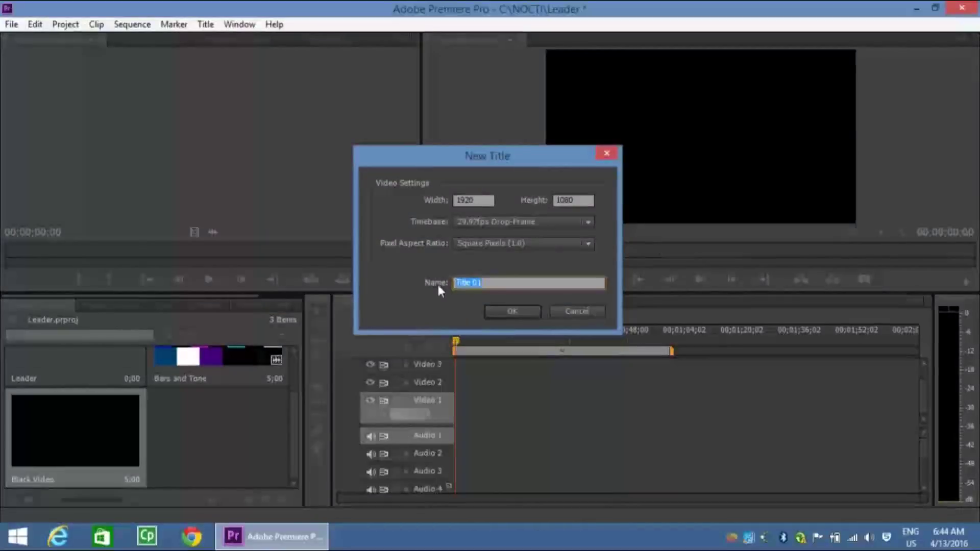
{"action": "type", "text": "Slate"}
{"action": "left_click", "coordinate": [511, 312]}
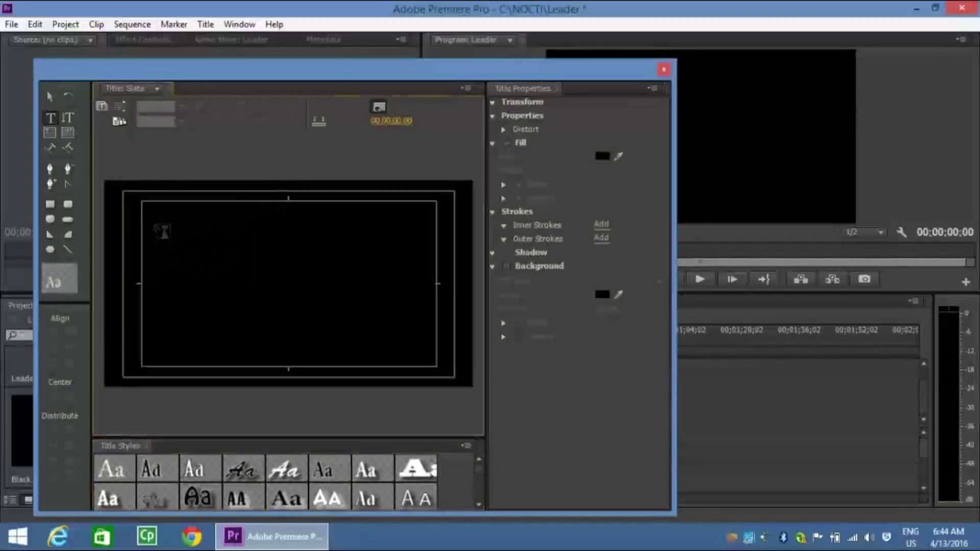
{"action": "left_click", "coordinate": [156, 224]}
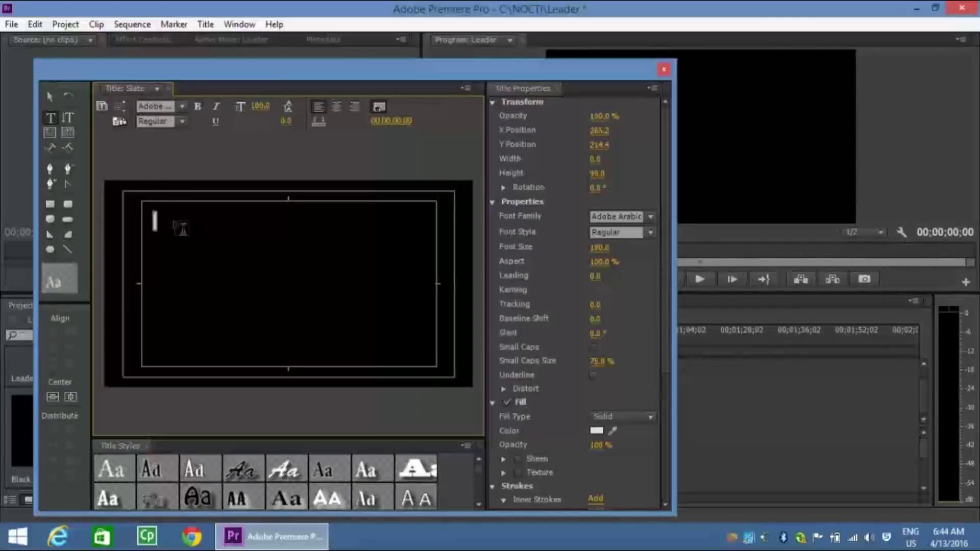
Type the first slate lines: the student's name, 'Project Title' and 00:01:00:00.
{"action": "type", "text": "Joe Student"}
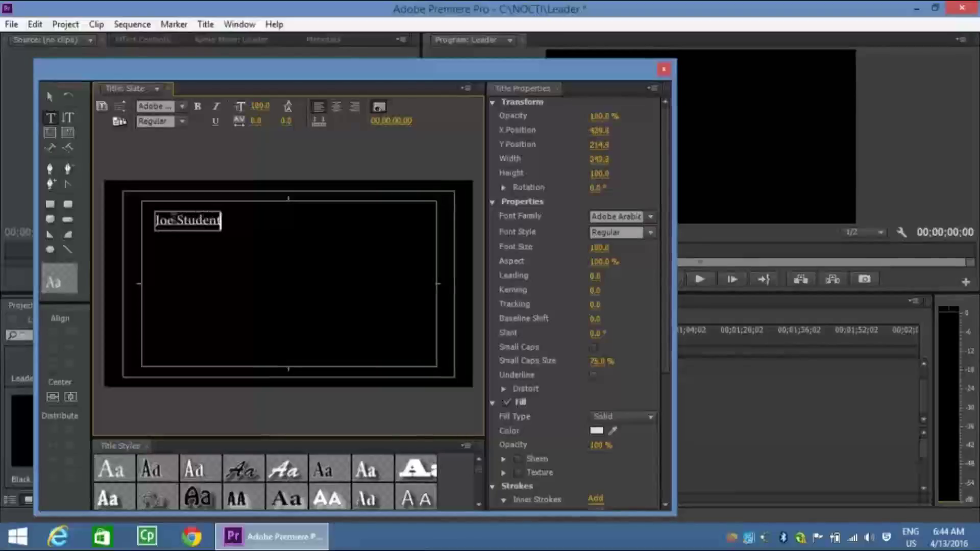
{"action": "key", "text": "Return"}
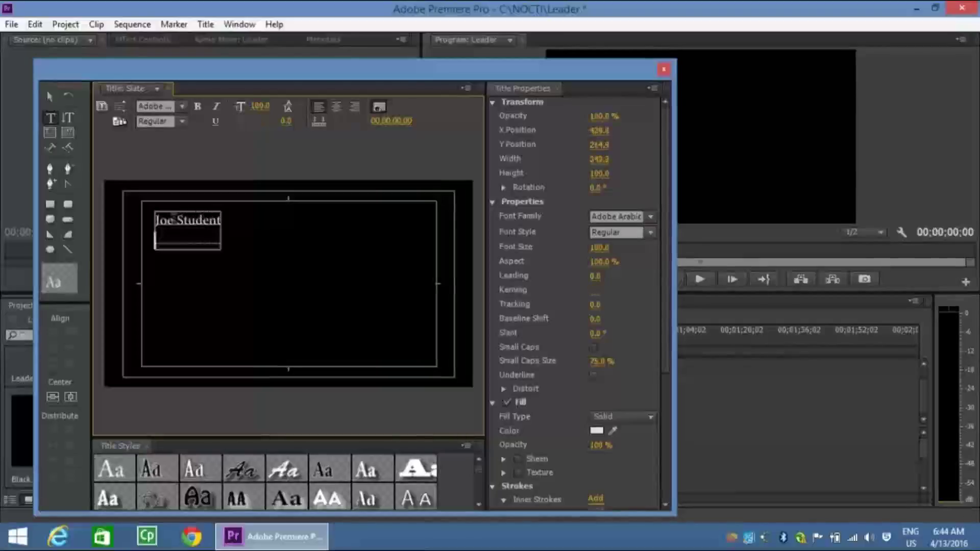
{"action": "type", "text": "Project Ti"}
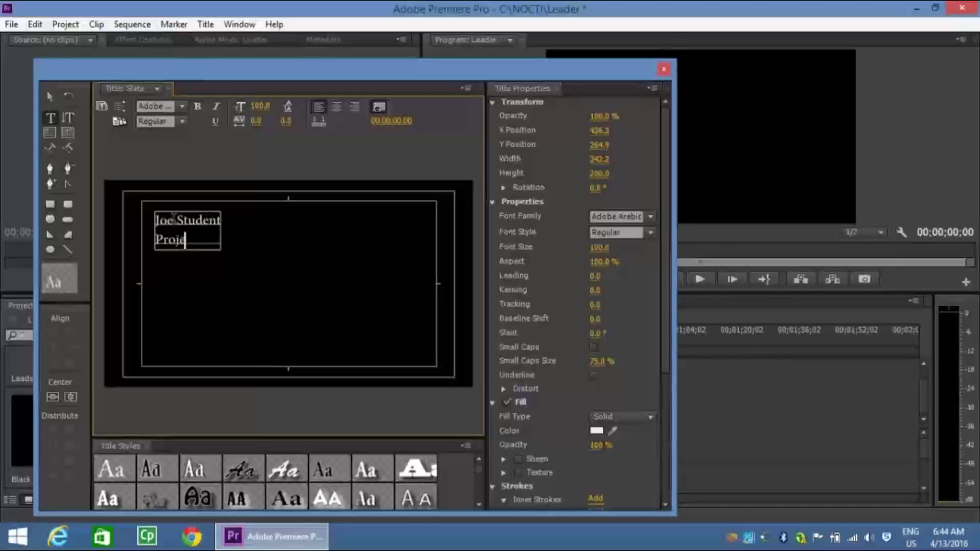
{"action": "type", "text": "tle"}
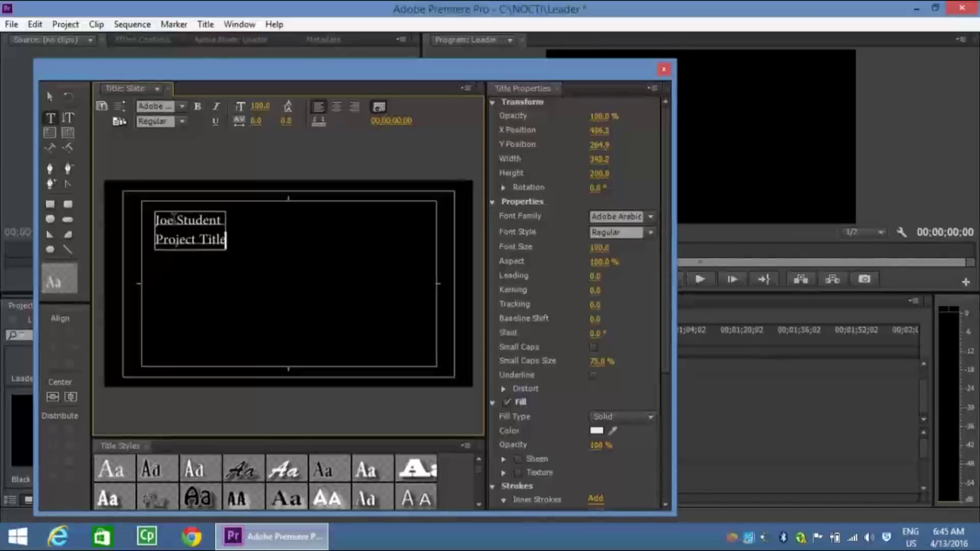
{"action": "key", "text": "Return"}
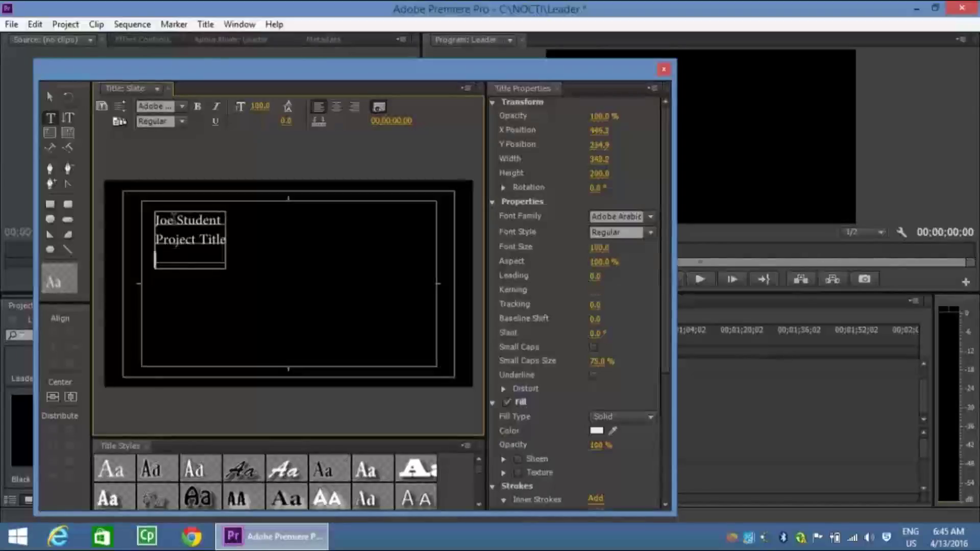
{"action": "type", "text": "00:0"}
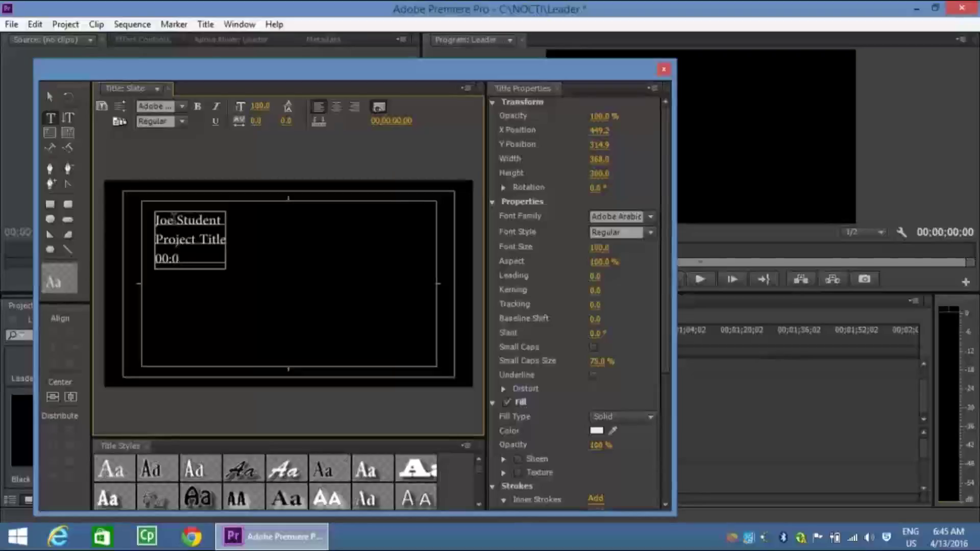
{"action": "type", "text": "1:00:00"}
{"action": "key", "text": "Return"}
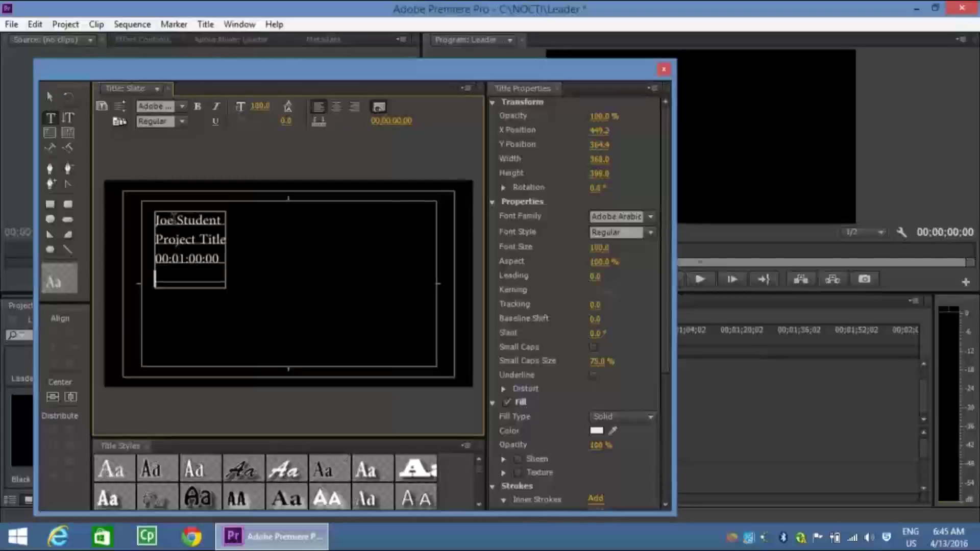
Add the lines 4/14/16, 'NTSC HD' and '16 x 9' to the slate.
{"action": "type", "text": "44"}
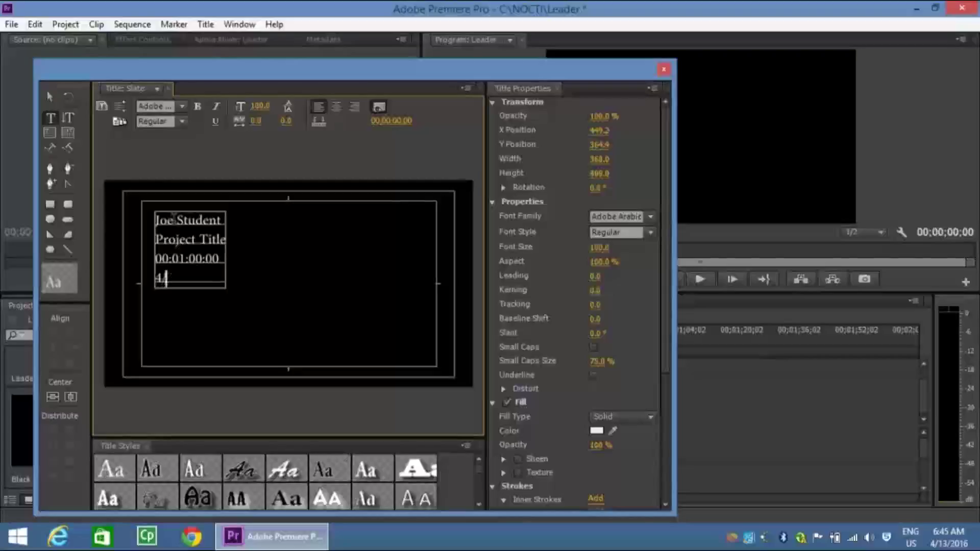
{"action": "type", "text": "/14/"}
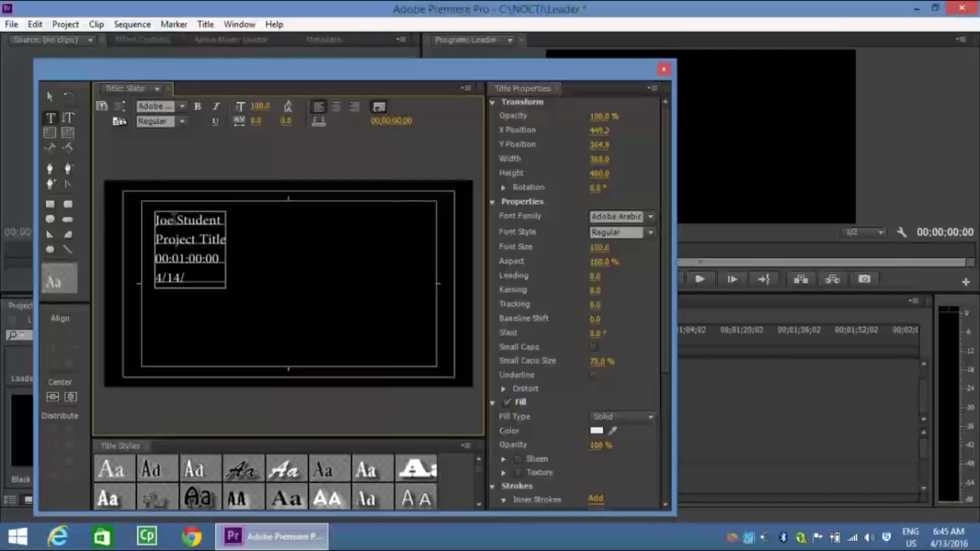
{"action": "type", "text": "15"}
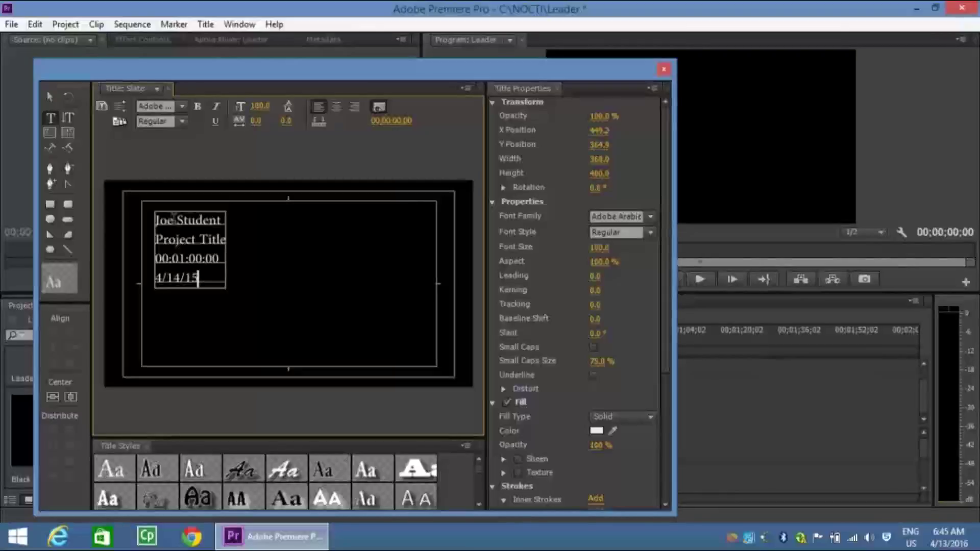
{"action": "key", "text": "BackSpace"}
{"action": "type", "text": "6"}
{"action": "key", "text": "Return"}
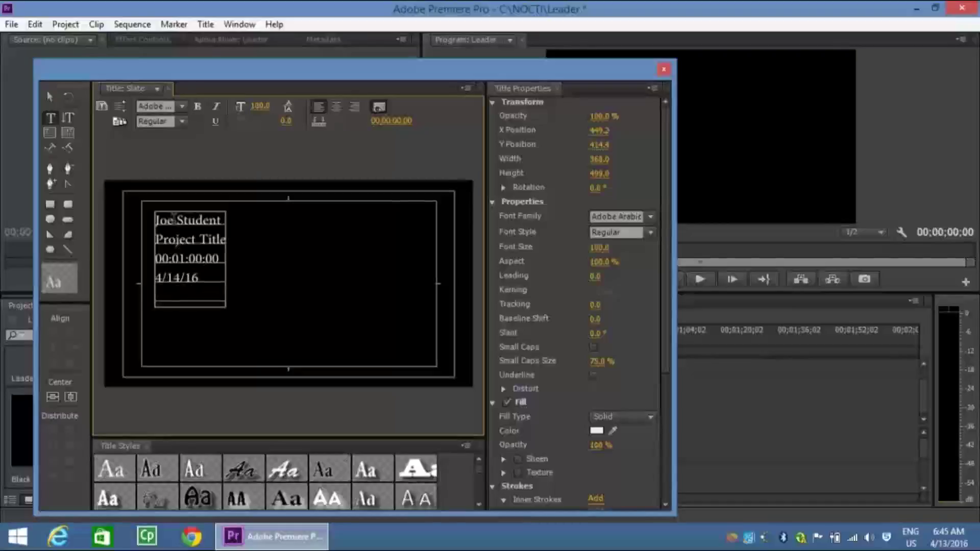
{"action": "type", "text": "NT"}
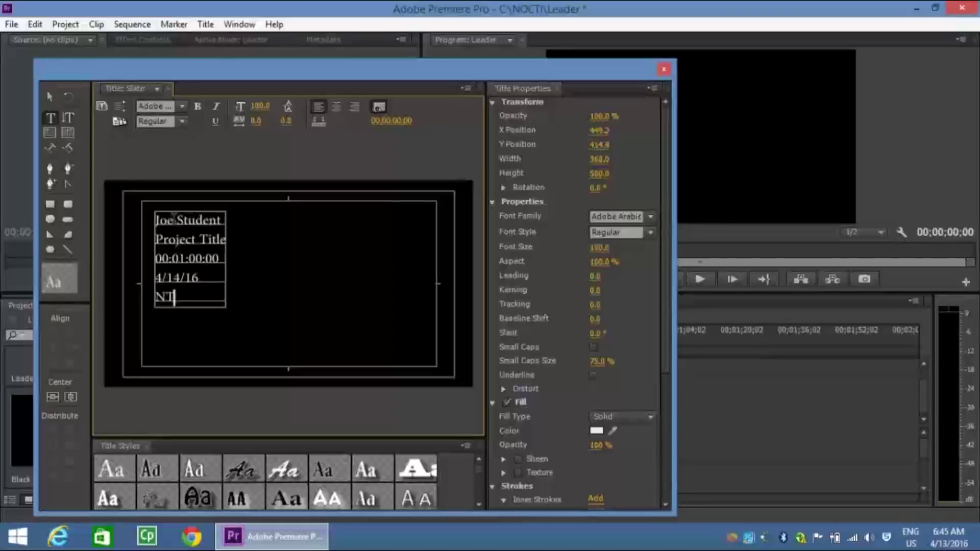
{"action": "type", "text": "SC"}
{"action": "key", "text": "Return"}
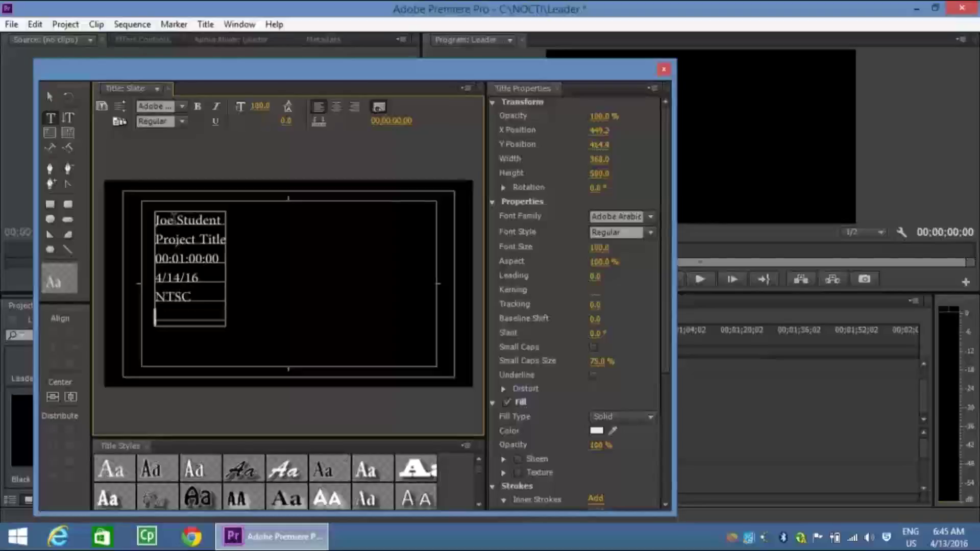
{"action": "type", "text": "16 x 9"}
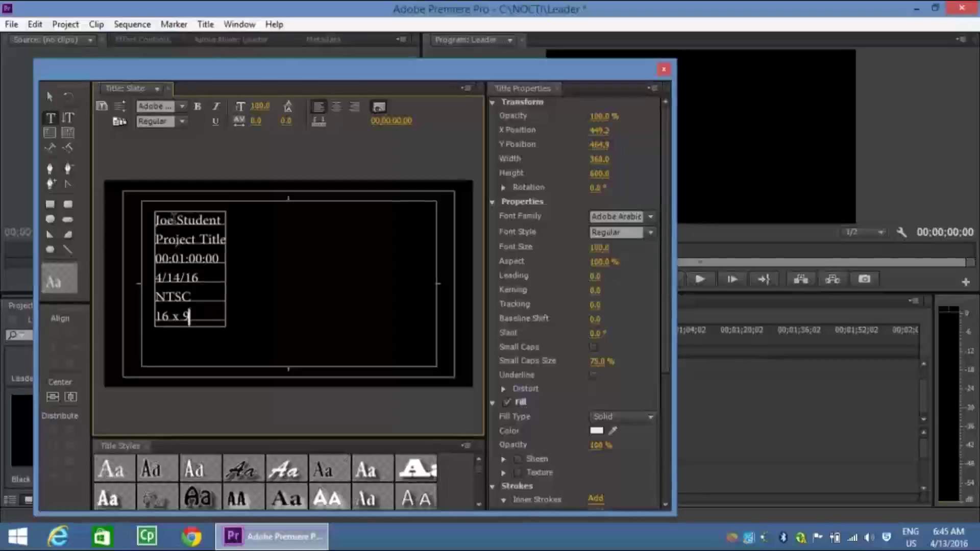
{"action": "left_click", "coordinate": [200, 296]}
{"action": "type", "text": "HD"}
{"action": "left_click", "coordinate": [47, 97]}
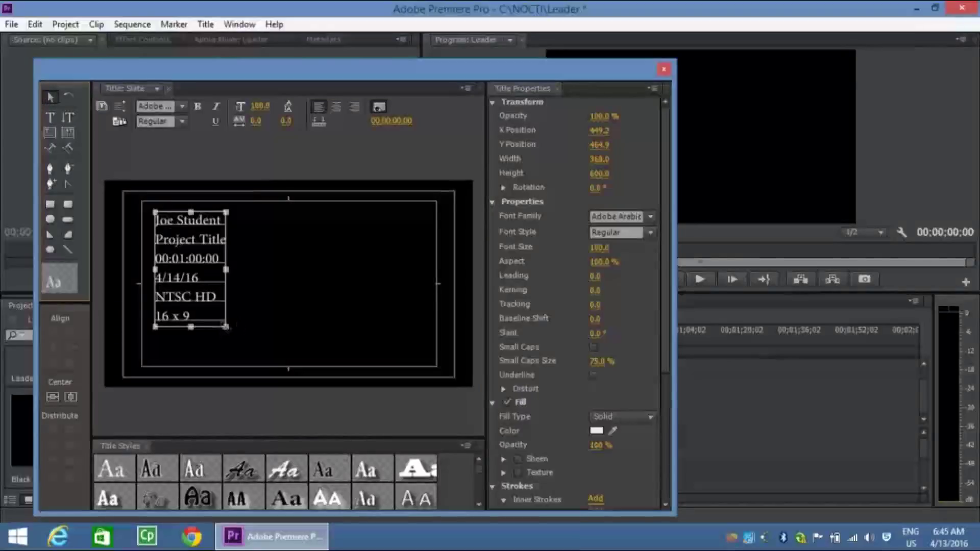
Enlarge the slate text to font size 104.4 and move it right toward the frame's center.
{"action": "left_click_drag", "start_coordinate": [226, 326], "coordinate": [280, 332]}
{"action": "left_click_drag", "start_coordinate": [248, 302], "coordinate": [253, 315]}
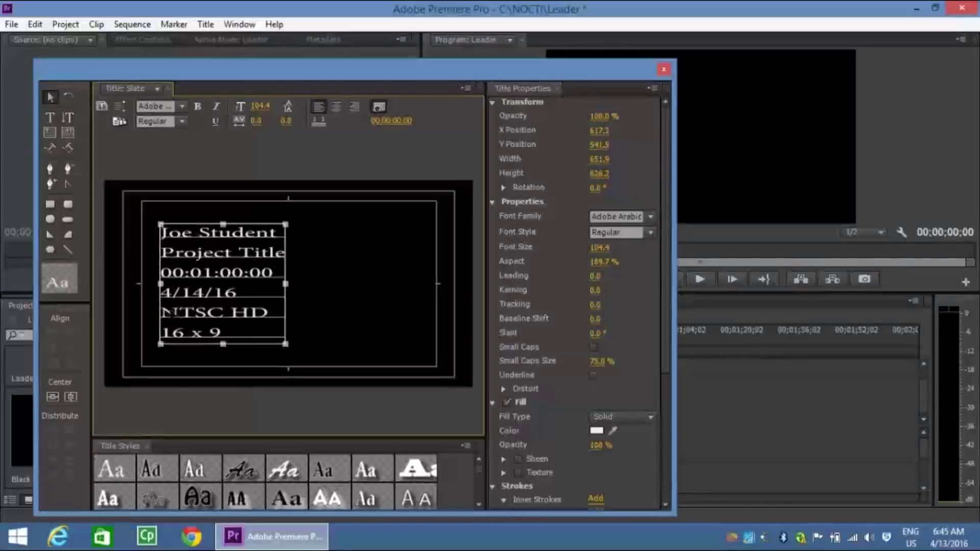
{"action": "left_click", "coordinate": [365, 297]}
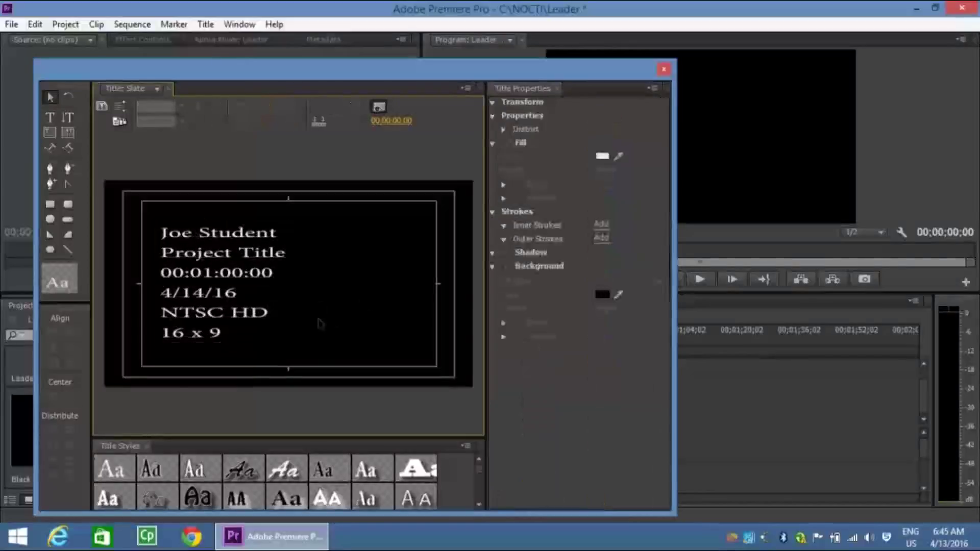
{"action": "left_click", "coordinate": [225, 301]}
{"action": "left_click_drag", "start_coordinate": [215, 295], "coordinate": [271, 298]}
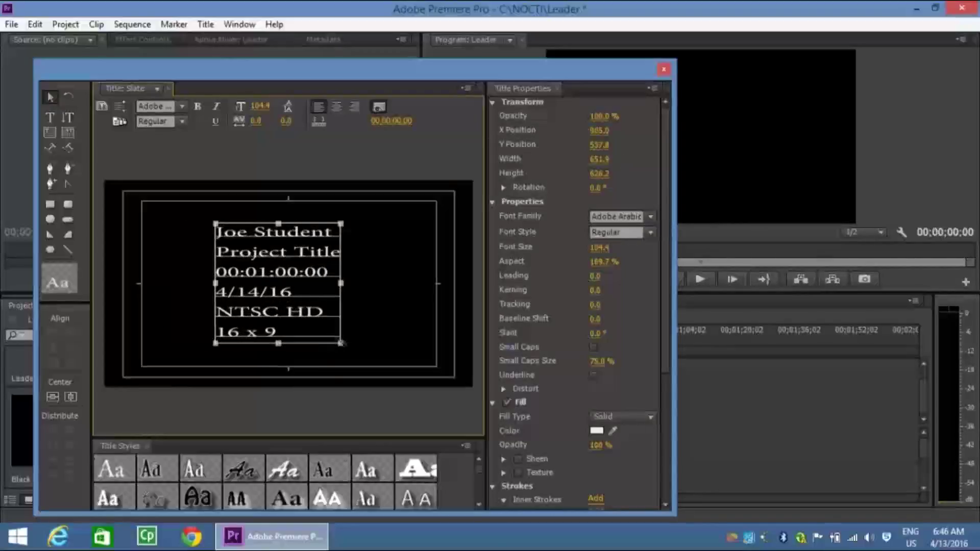
Restyle the slate text in Birch White, enlarge it at the upper left, and close the Titler.
{"action": "left_click_drag", "start_coordinate": [341, 342], "coordinate": [326, 341]}
{"action": "left_click", "coordinate": [194, 477]}
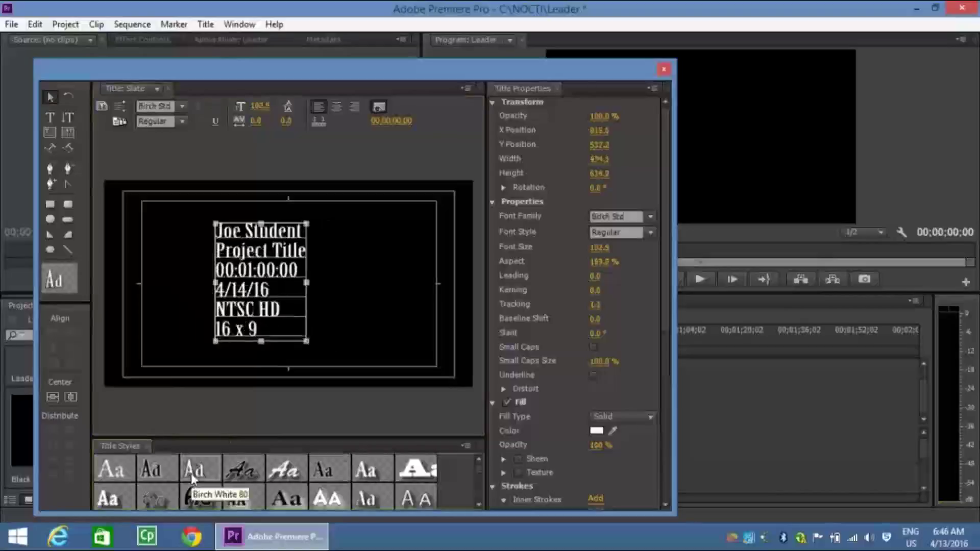
{"action": "left_click_drag", "start_coordinate": [307, 341], "coordinate": [244, 320]}
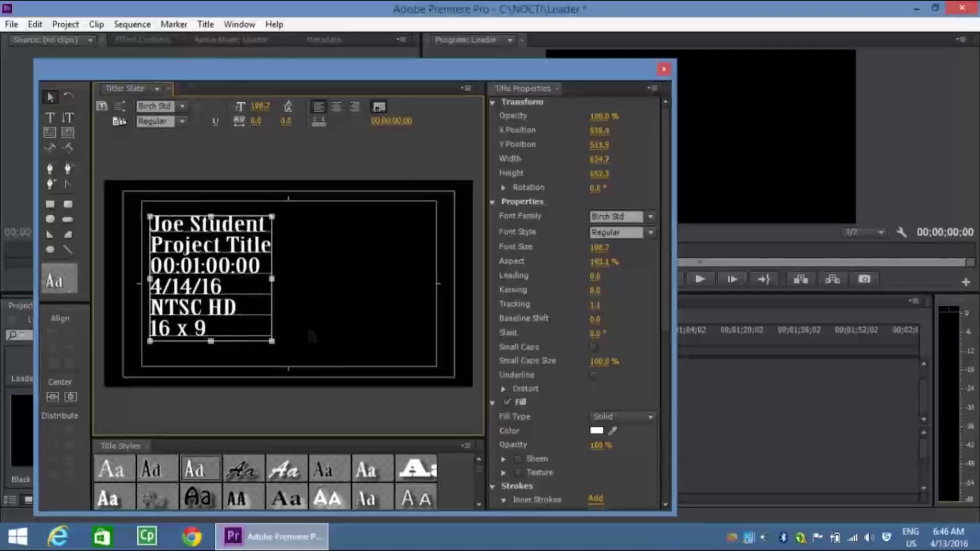
{"action": "left_click", "coordinate": [346, 337]}
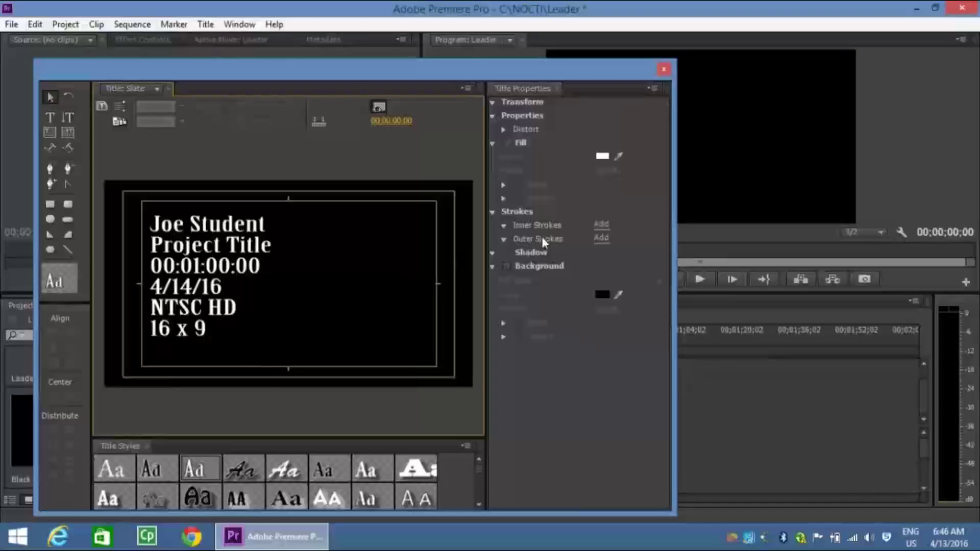
{"action": "left_click", "coordinate": [664, 70]}
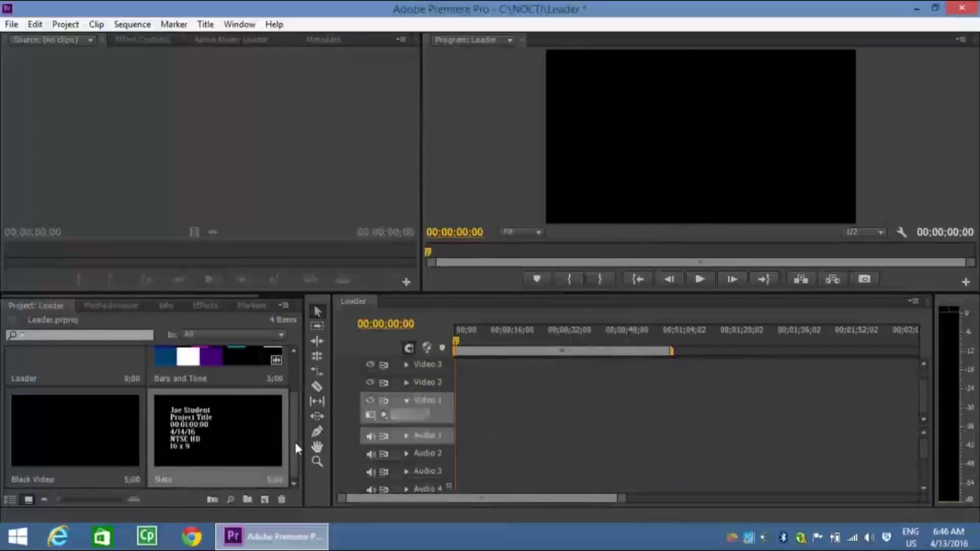
Check the Project panel: the Slate title is the fourth item in the Leader bin.
{"action": "scroll", "coordinate": [295, 424], "scroll_direction": "up", "scroll_amount": 2}
{"action": "scroll", "coordinate": [299, 422], "scroll_direction": "down", "scroll_amount": 1}
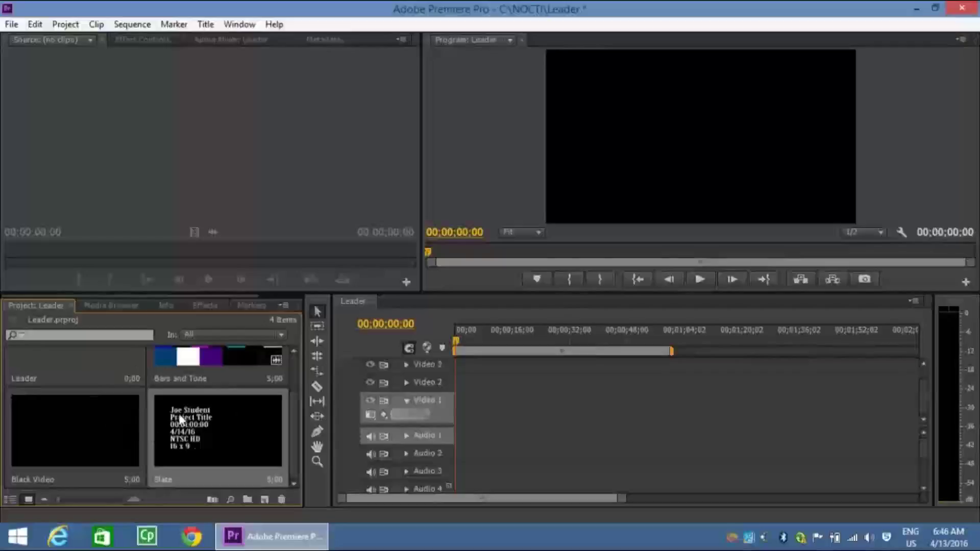
{"action": "left_click_drag", "start_coordinate": [292, 418], "coordinate": [293, 380]}
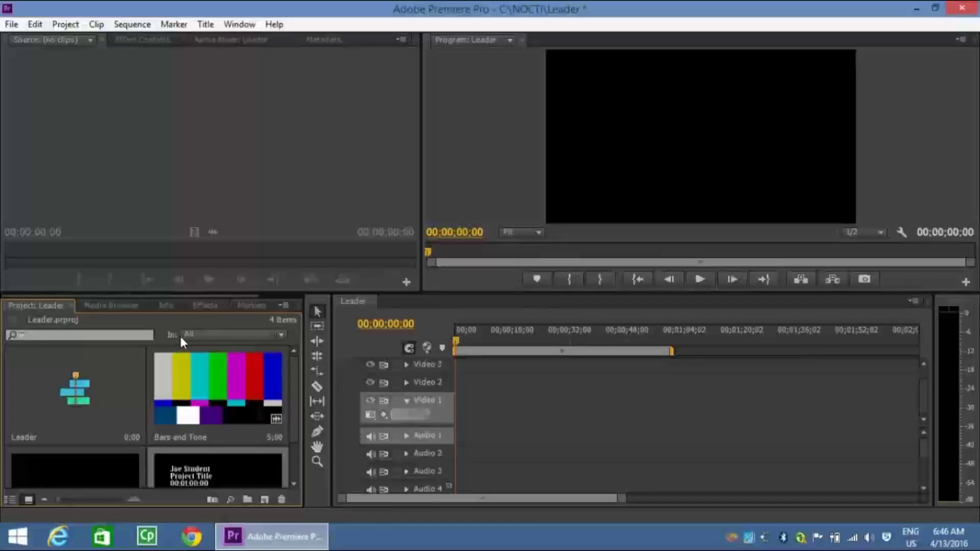
Start a new Universal Counting Leader and accept its default video and audio settings.
{"action": "left_click", "coordinate": [12, 24]}
{"action": "mouse_move", "coordinate": [37, 48]}
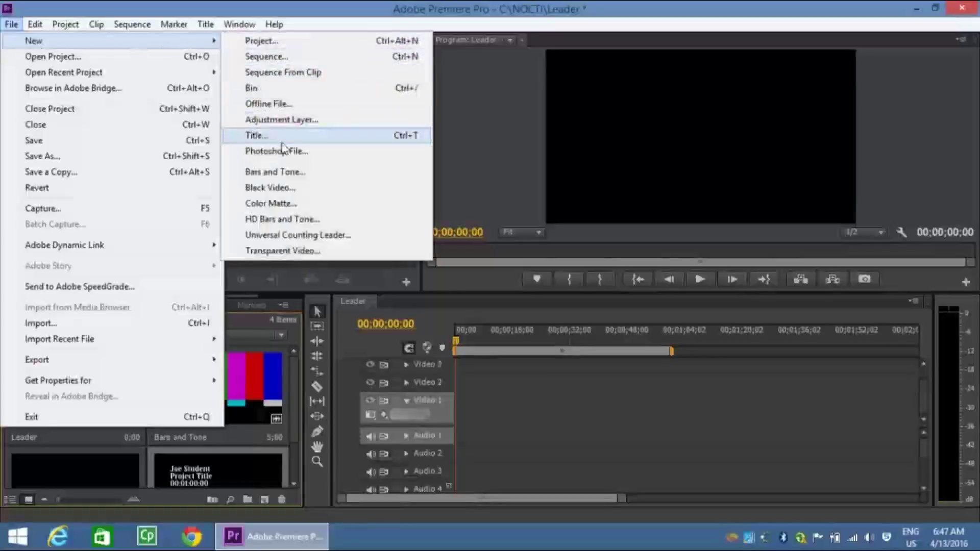
{"action": "left_click", "coordinate": [282, 237]}
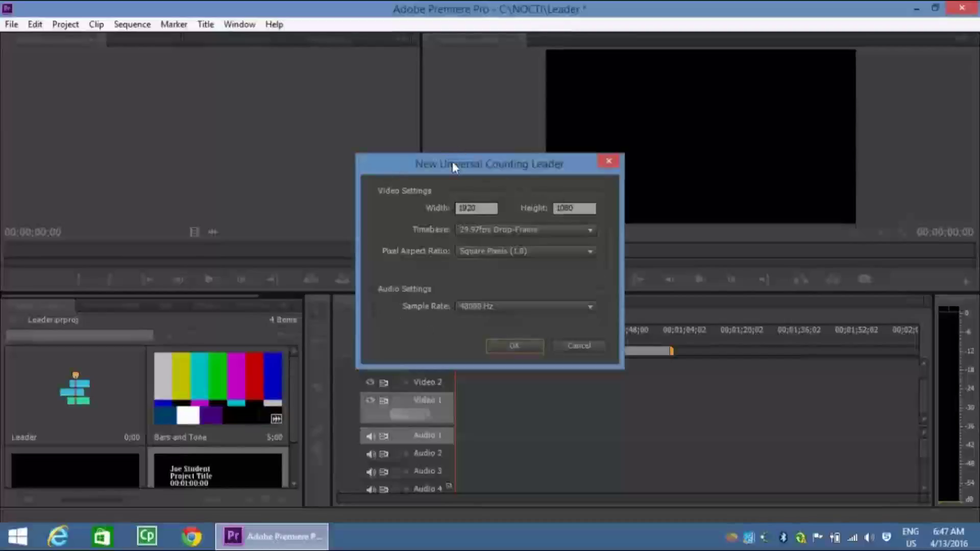
{"action": "left_click", "coordinate": [513, 346]}
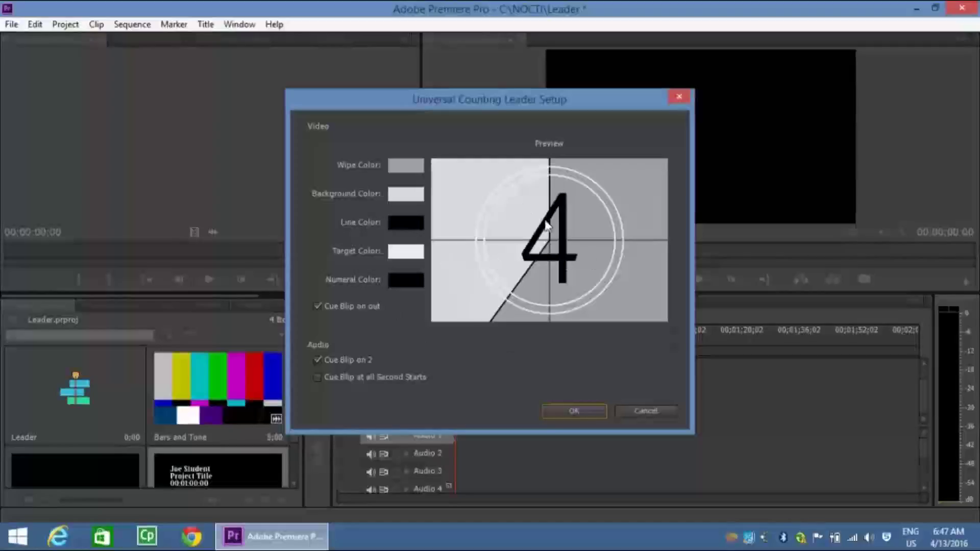
Enable Cue Blip at all Second Starts, set a dark red background, and create the leader.
{"action": "left_click", "coordinate": [317, 377]}
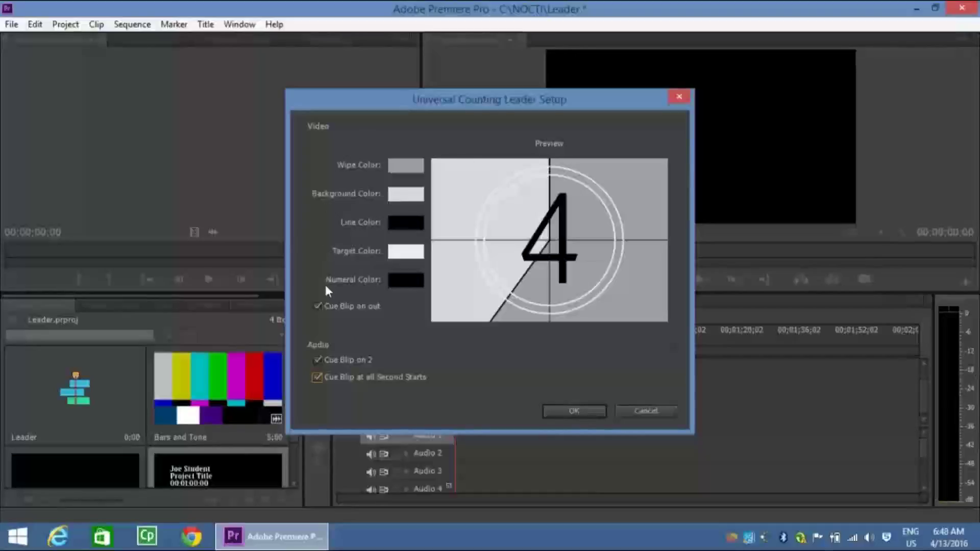
{"action": "left_click", "coordinate": [407, 194]}
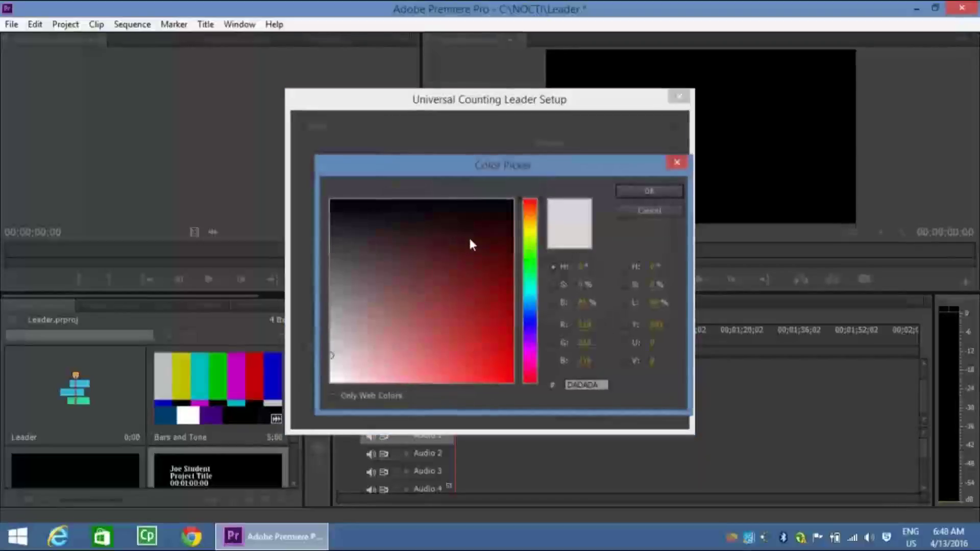
{"action": "left_click", "coordinate": [479, 270]}
{"action": "left_click", "coordinate": [643, 190]}
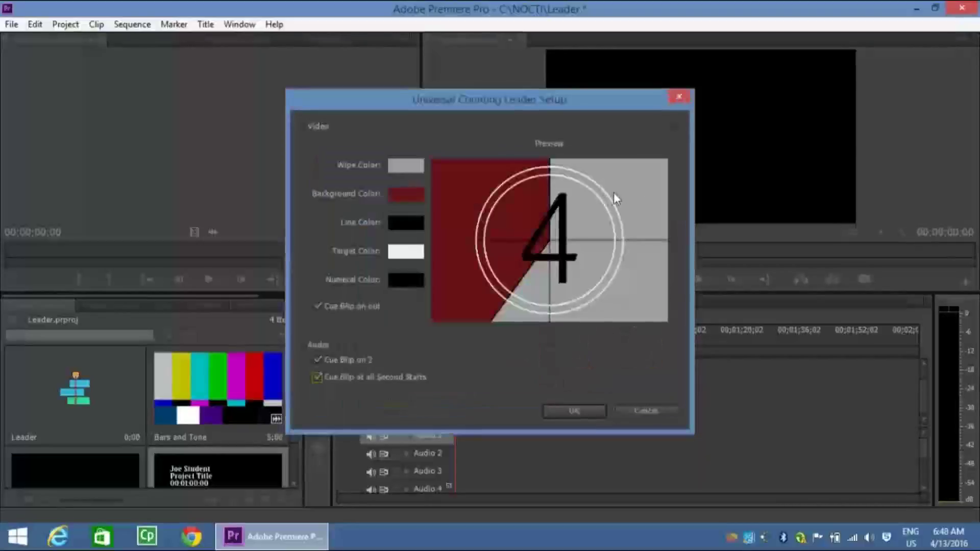
{"action": "left_click", "coordinate": [586, 410]}
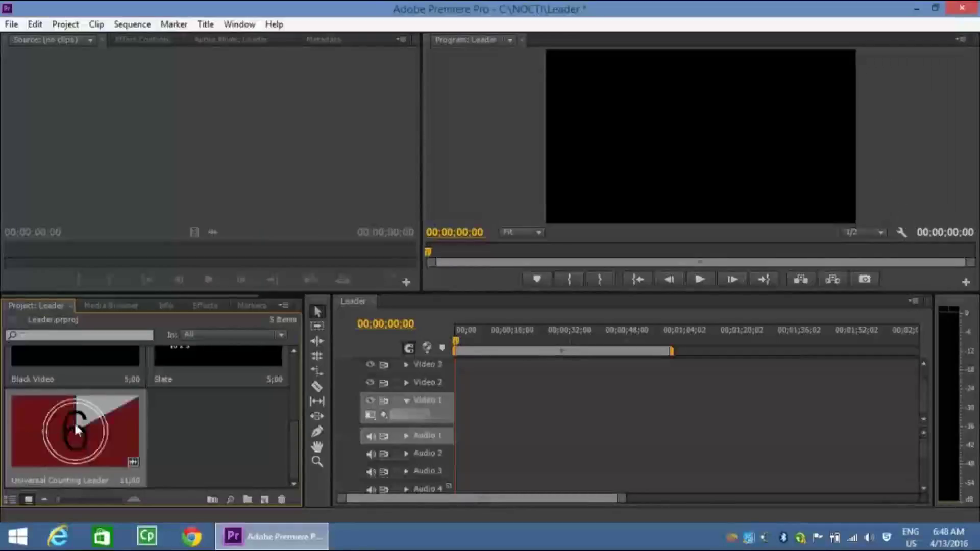
{"action": "left_click_drag", "start_coordinate": [289, 436], "coordinate": [295, 362]}
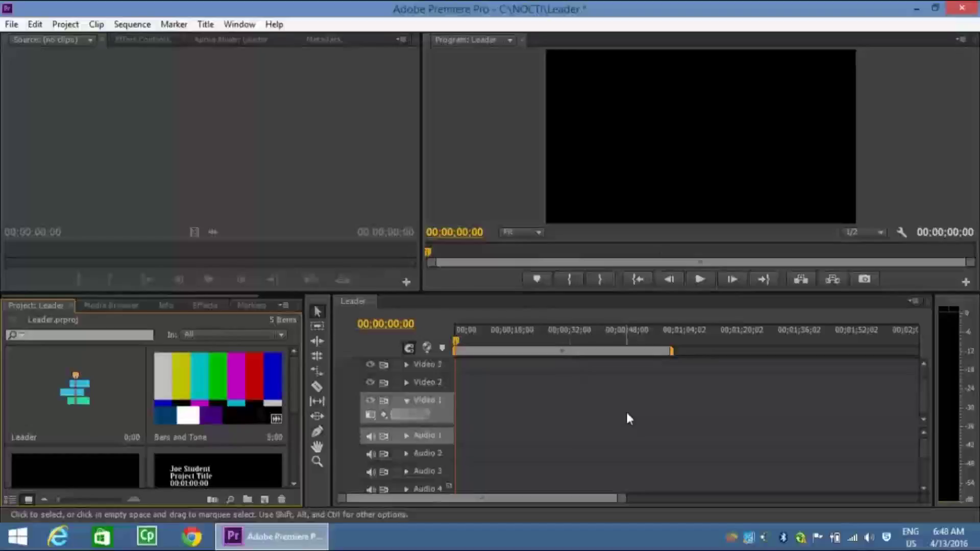
{"action": "scroll", "coordinate": [292, 390], "scroll_direction": "down", "scroll_amount": 3}
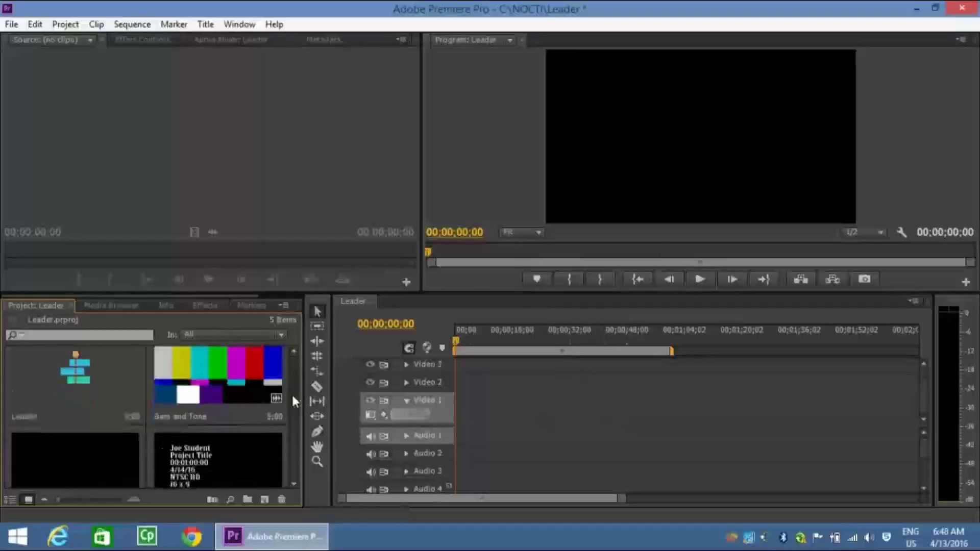
{"action": "scroll", "coordinate": [289, 449], "scroll_direction": "up", "scroll_amount": 3}
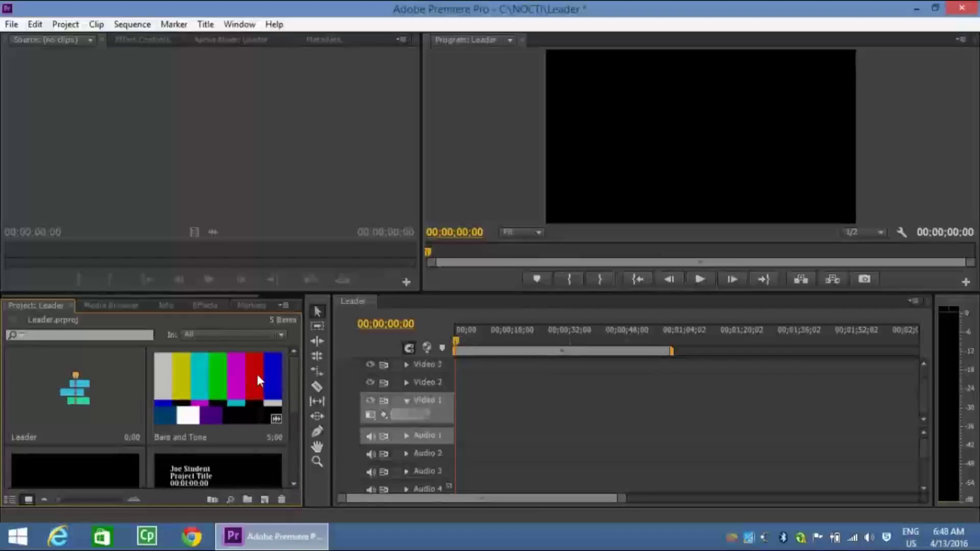
{"action": "scroll", "coordinate": [258, 381], "scroll_direction": "down", "scroll_amount": 3}
{"action": "scroll", "coordinate": [293, 420], "scroll_direction": "up", "scroll_amount": 3}
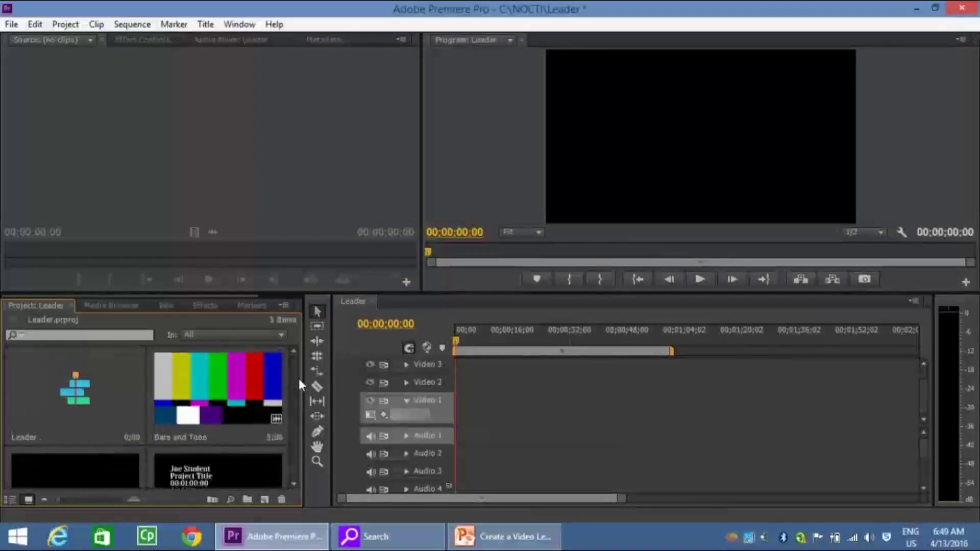
{"action": "scroll", "coordinate": [298, 388], "scroll_direction": "down", "scroll_amount": 3}
{"action": "left_click", "coordinate": [479, 537]}
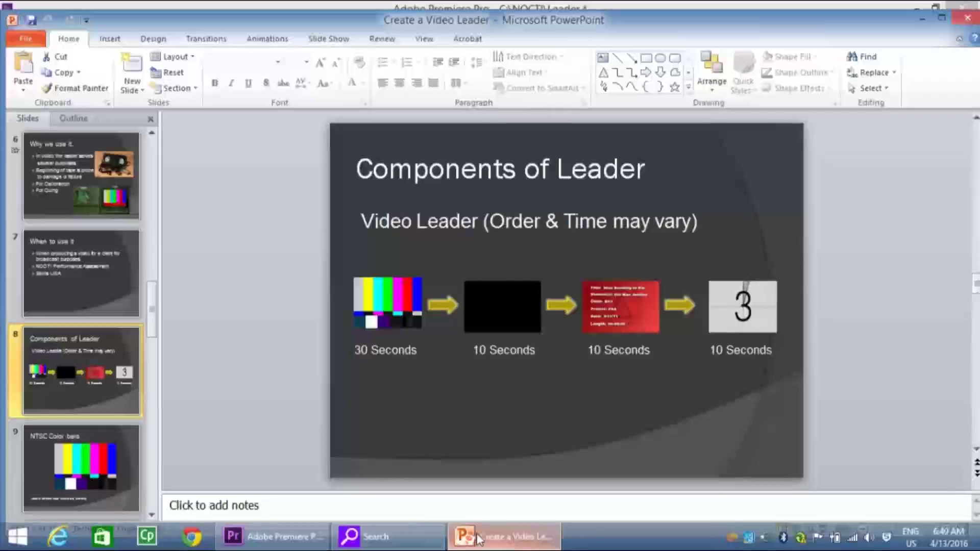
{"action": "left_click", "coordinate": [480, 537]}
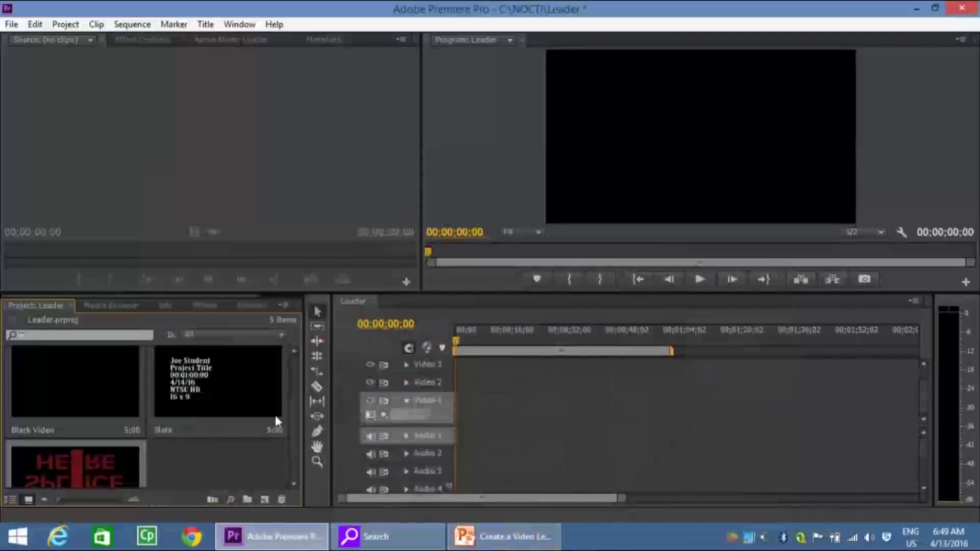
{"action": "scroll", "coordinate": [292, 418], "scroll_direction": "down", "scroll_amount": 3}
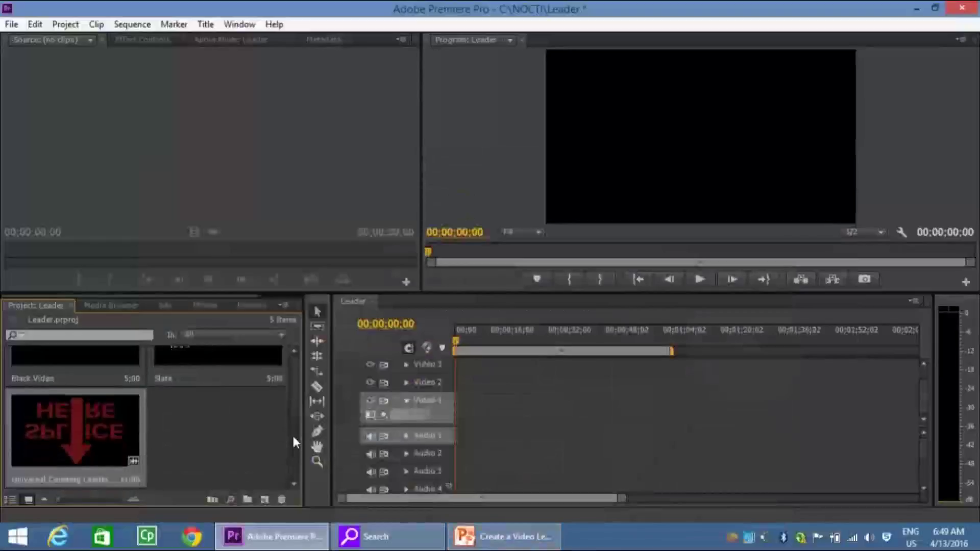
{"action": "scroll", "coordinate": [293, 434], "scroll_direction": "up", "scroll_amount": 4}
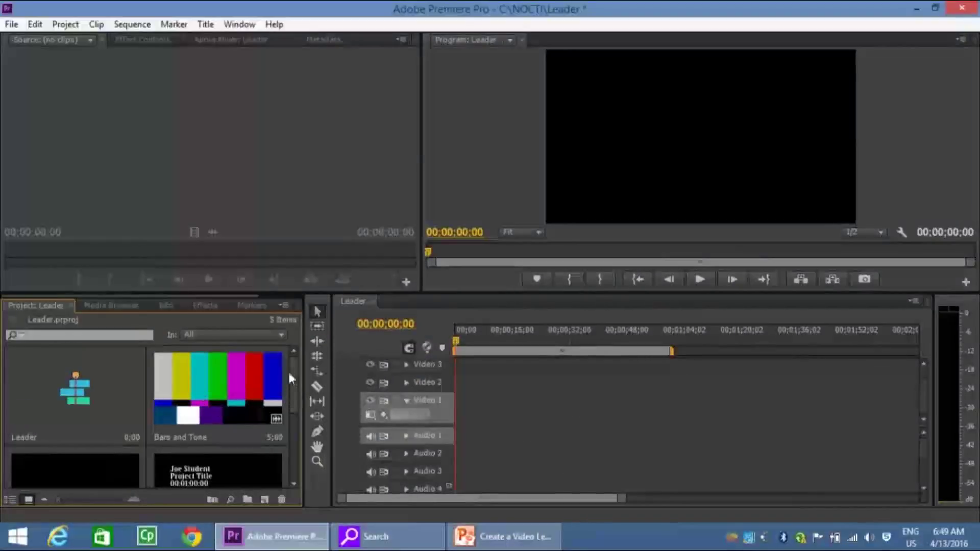
{"action": "scroll", "coordinate": [293, 377], "scroll_direction": "down", "scroll_amount": 3}
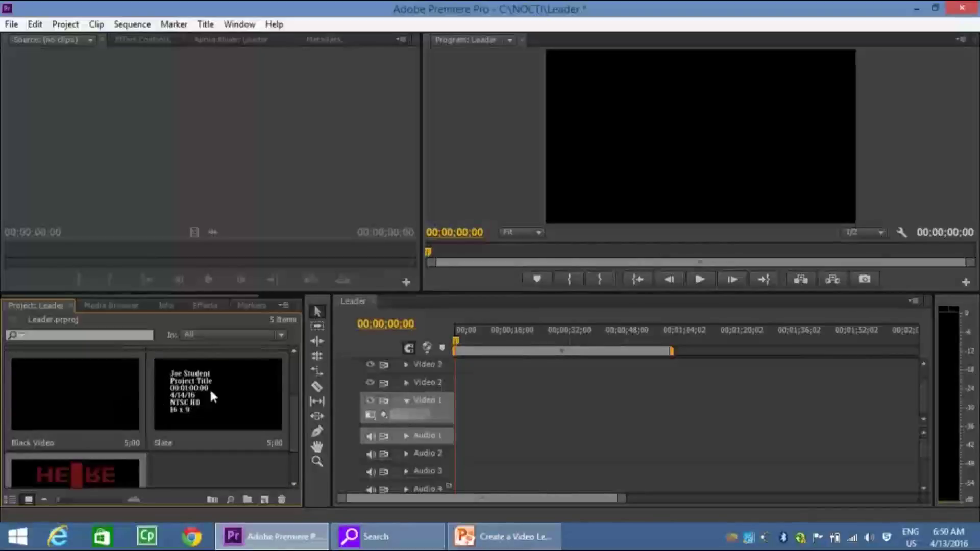
{"action": "left_click_drag", "start_coordinate": [295, 411], "coordinate": [292, 438]}
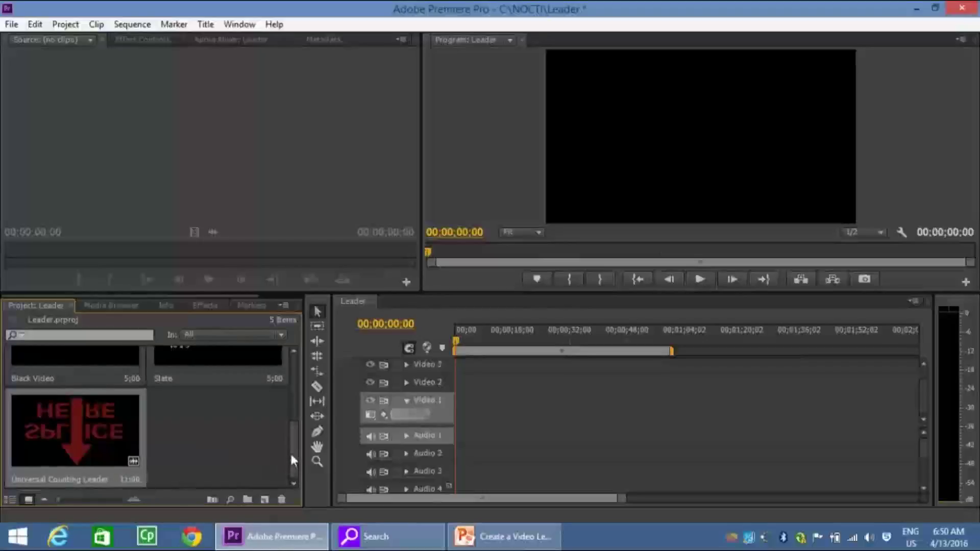
{"action": "left_click_drag", "start_coordinate": [293, 455], "coordinate": [288, 379]}
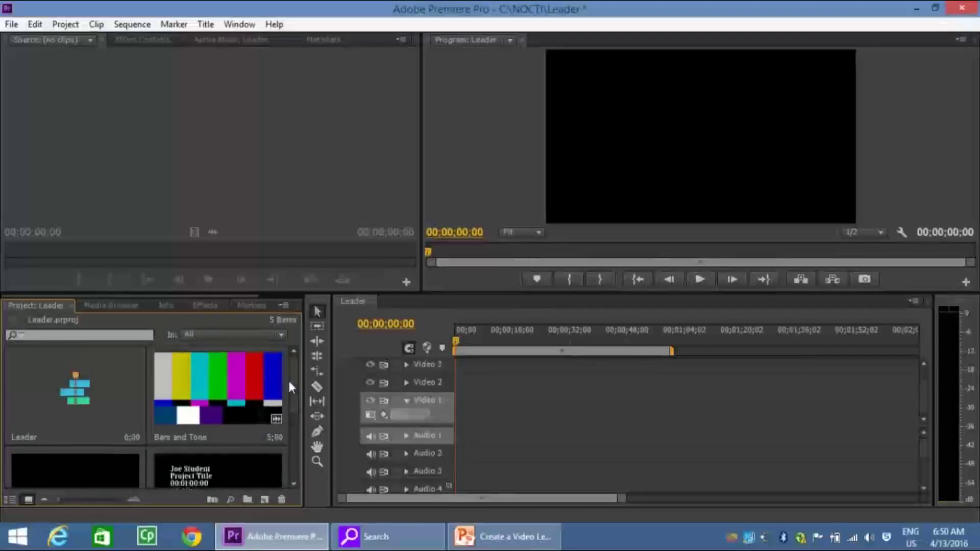
Place Bars and Tone at the Leader sequence start, preview it, and stretch it to about 35 seconds.
{"action": "left_click", "coordinate": [217, 385]}
{"action": "left_click_drag", "start_coordinate": [217, 386], "coordinate": [463, 411]}
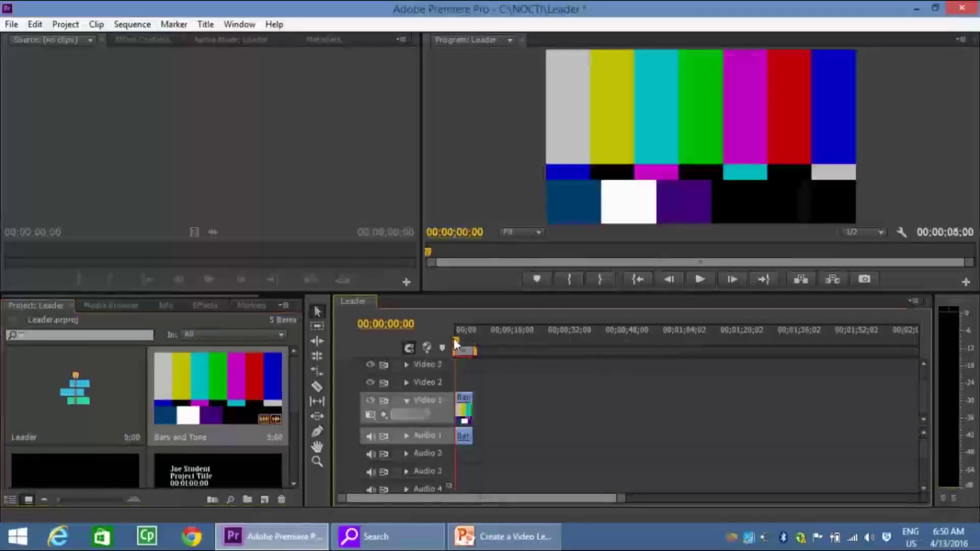
{"action": "key", "text": "space"}
{"action": "key", "text": "space"}
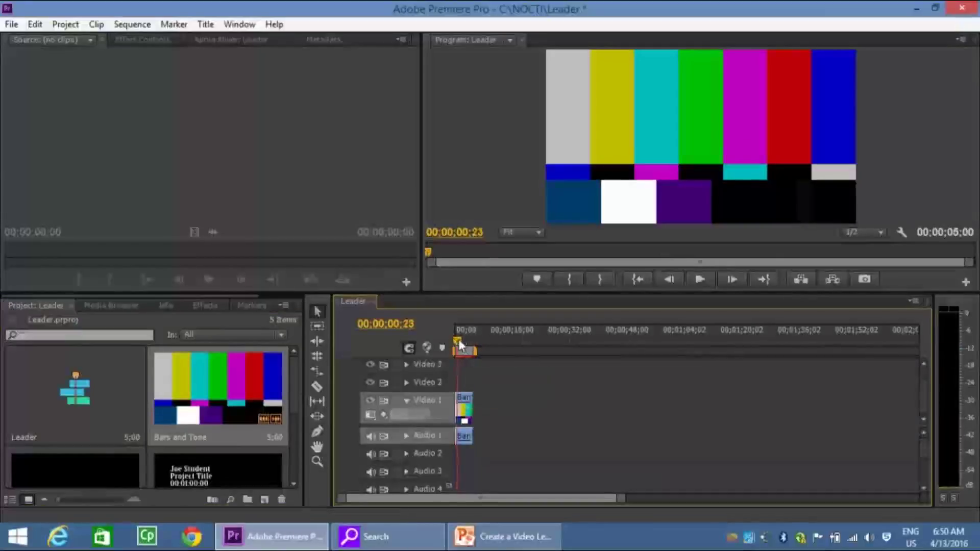
{"action": "left_click_drag", "start_coordinate": [458, 339], "coordinate": [458, 339]}
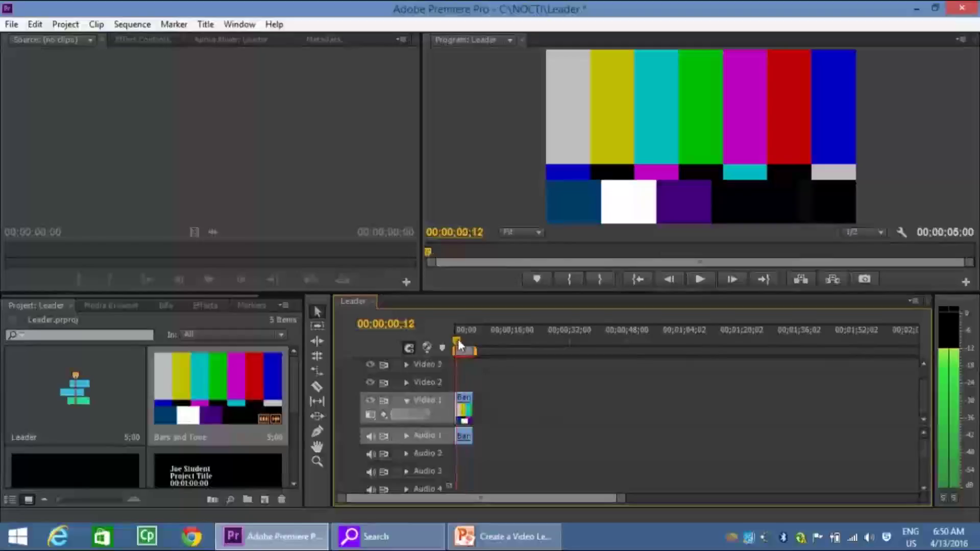
{"action": "key", "text": "space"}
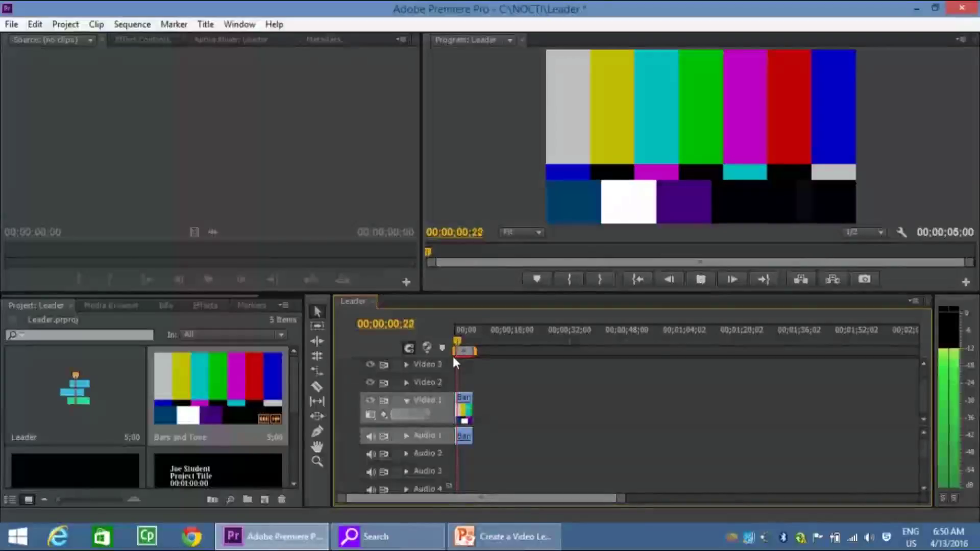
{"action": "key", "text": "space"}
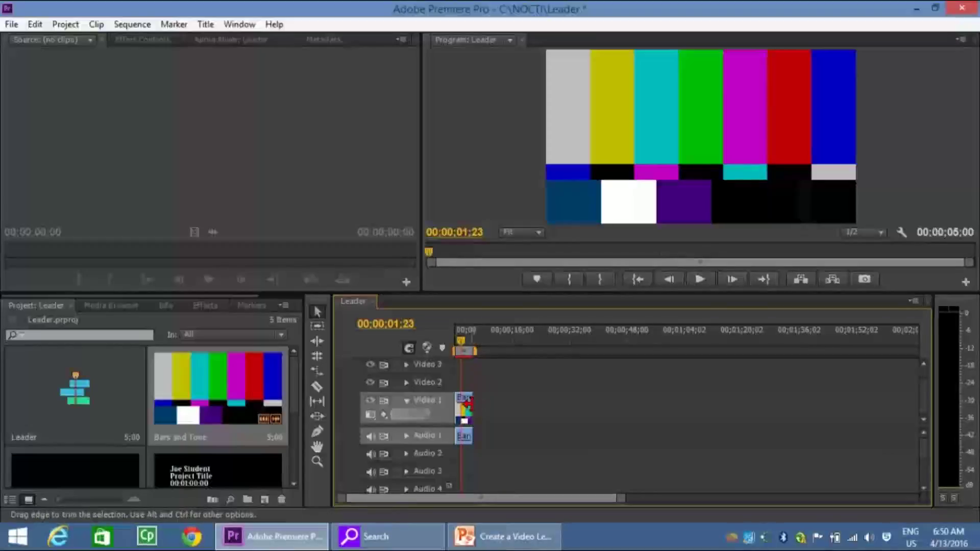
{"action": "left_click_drag", "start_coordinate": [468, 404], "coordinate": [576, 413]}
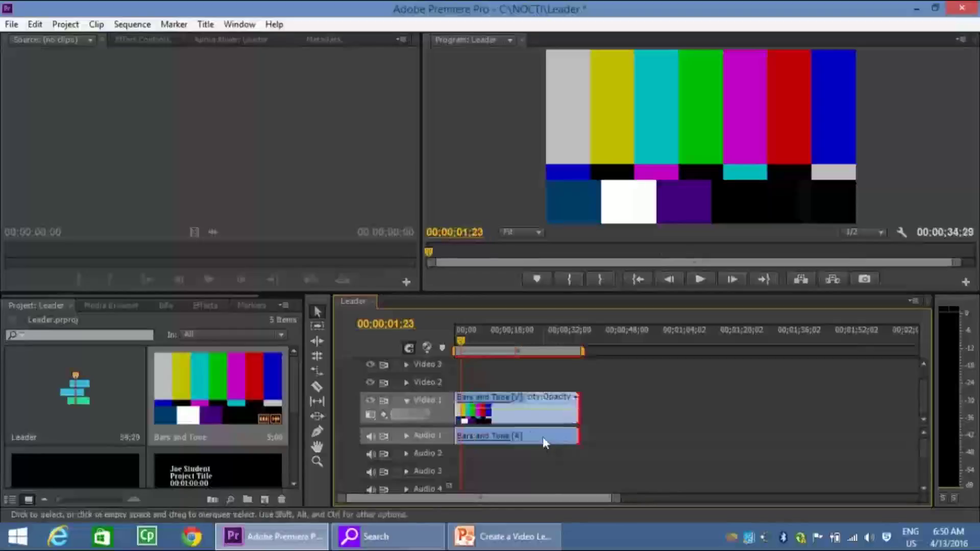
Set the Bars and Tone clip's Speed/Duration to 00;00;30;00.
{"action": "mouse_move", "coordinate": [520, 421]}
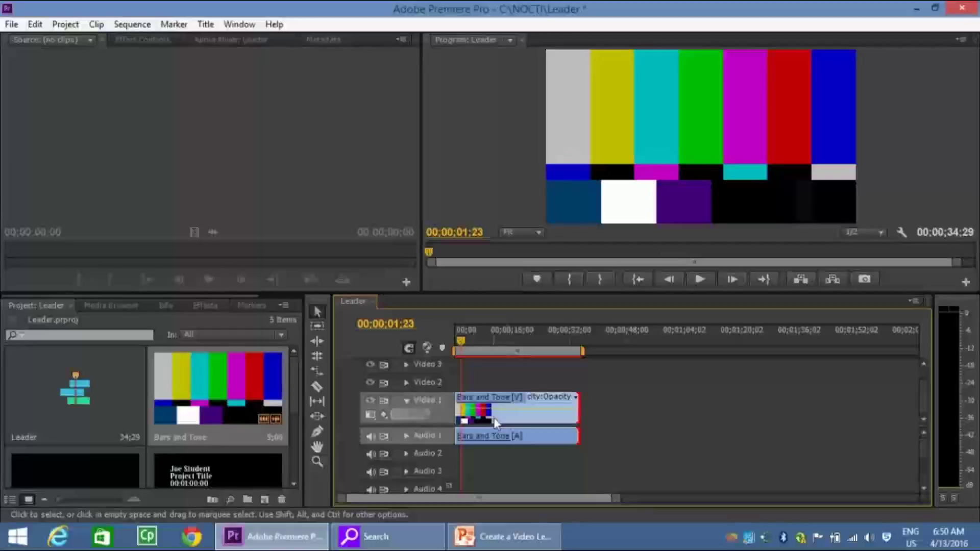
{"action": "right_click", "coordinate": [509, 422]}
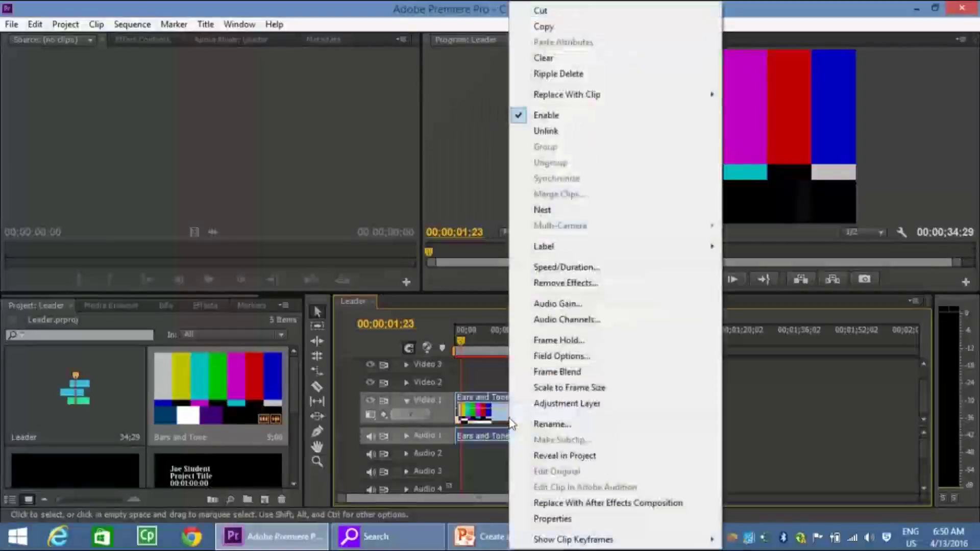
{"action": "left_click", "coordinate": [563, 269]}
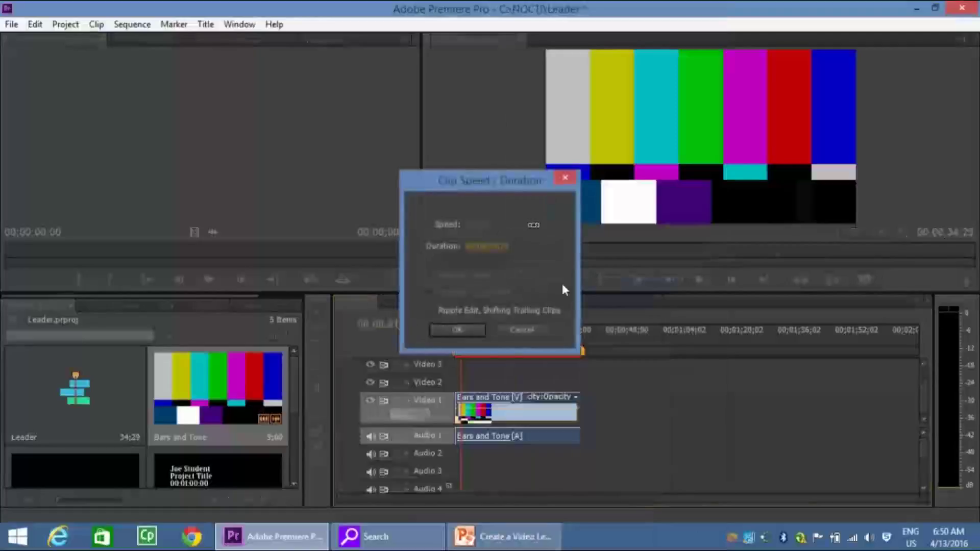
{"action": "left_click", "coordinate": [491, 253]}
{"action": "left_click", "coordinate": [497, 246]}
{"action": "key", "text": "BackSpace"}
{"action": "type", "text": "0"}
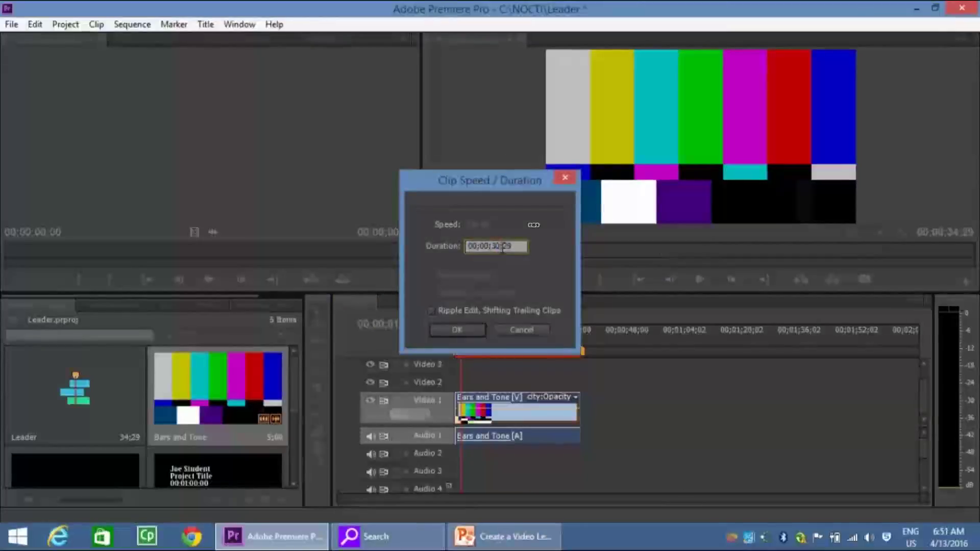
{"action": "mouse_move", "coordinate": [503, 249]}
{"action": "left_mouse_down"}
{"action": "mouse_move", "coordinate": [516, 249]}
{"action": "mouse_move", "coordinate": [506, 253]}
{"action": "left_mouse_up"}
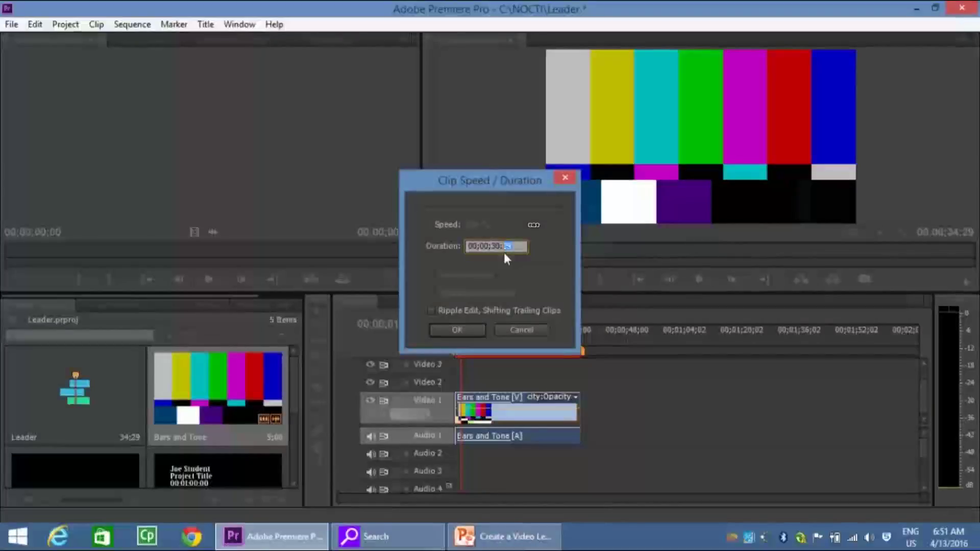
{"action": "type", "text": "20"}
{"action": "key", "text": "BackSpace"}
{"action": "key", "text": "BackSpace"}
{"action": "type", "text": "30"}
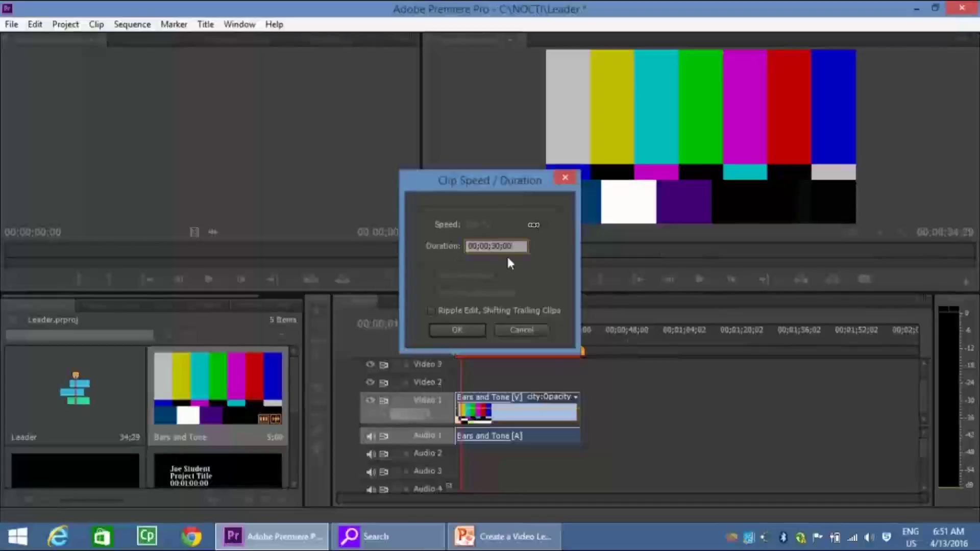
{"action": "left_click", "coordinate": [466, 330]}
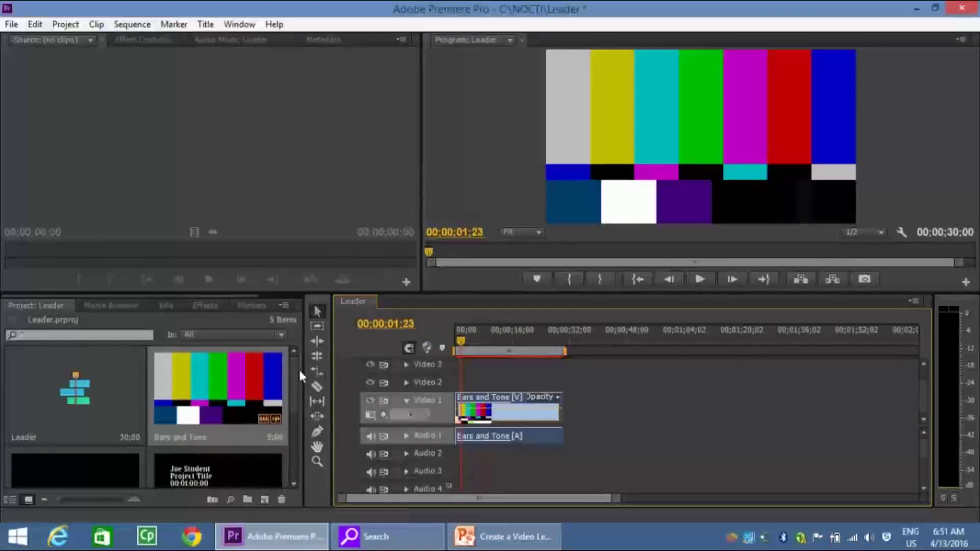
Add Black Video after Bars and Tone and set its duration to 10 seconds.
{"action": "scroll", "coordinate": [289, 400], "scroll_direction": "down", "scroll_amount": 2}
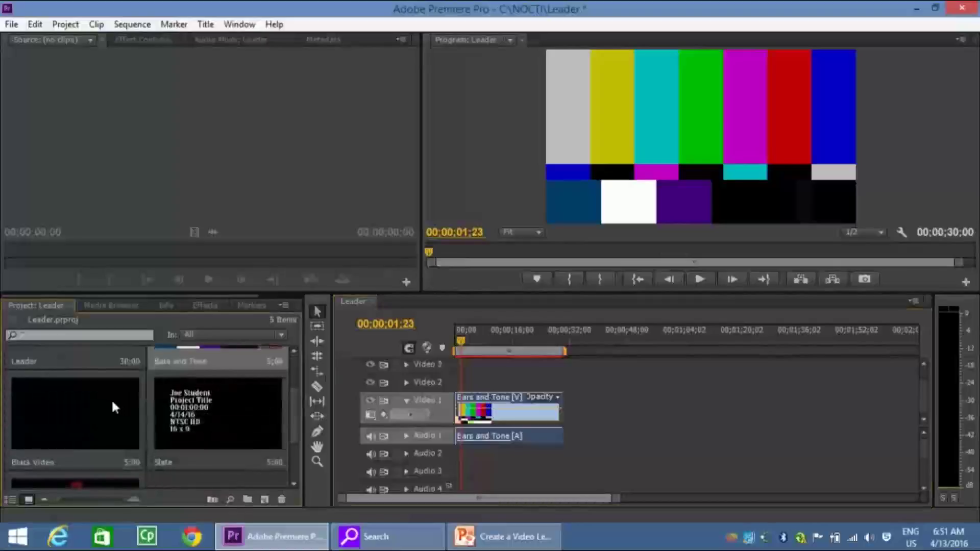
{"action": "left_click_drag", "start_coordinate": [462, 410], "coordinate": [569, 416]}
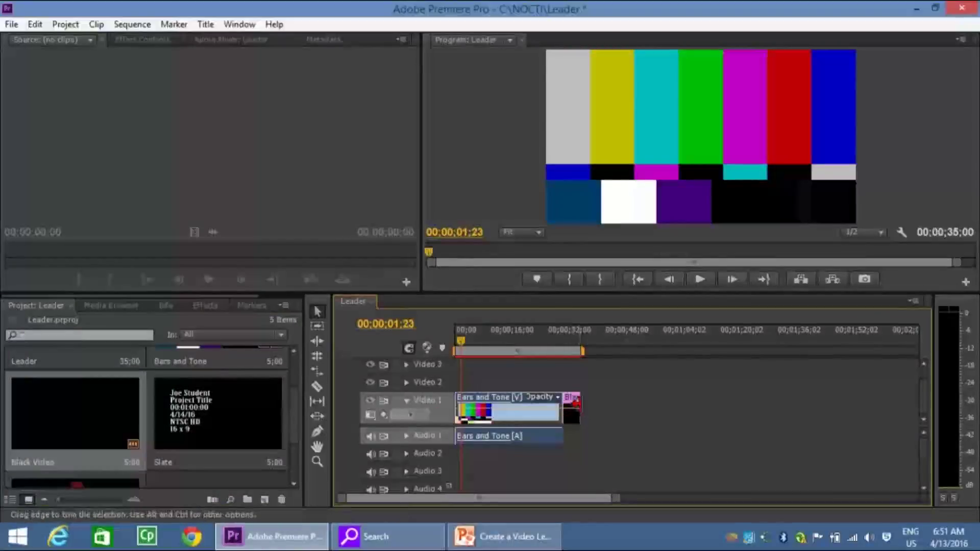
{"action": "right_click", "coordinate": [573, 415]}
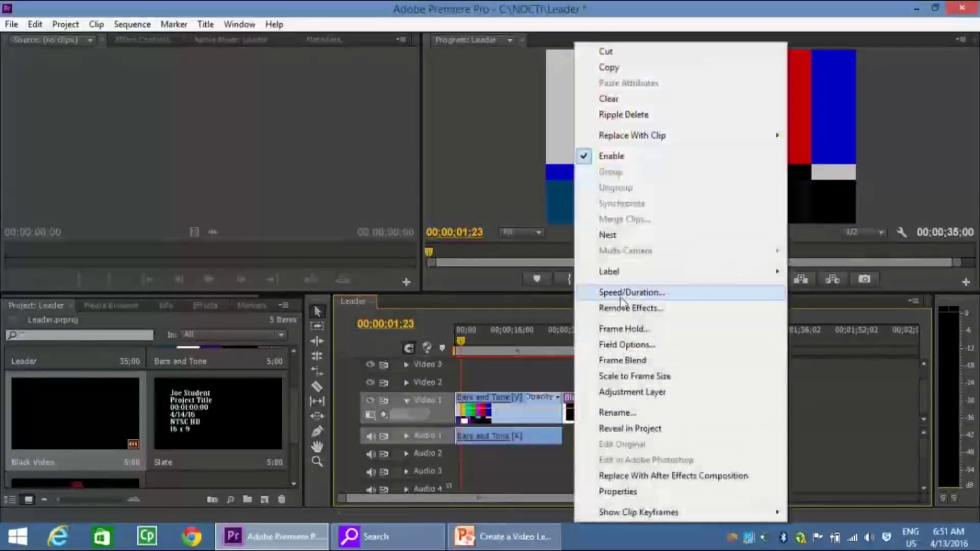
{"action": "left_click", "coordinate": [618, 292]}
{"action": "left_click", "coordinate": [493, 246]}
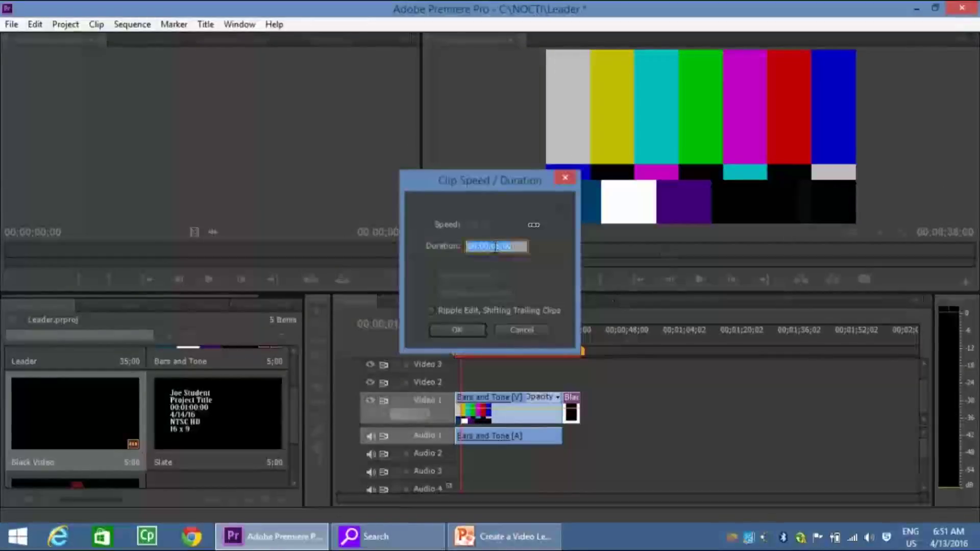
{"action": "left_click", "coordinate": [494, 247]}
{"action": "left_click_drag", "start_coordinate": [492, 246], "coordinate": [496, 247]}
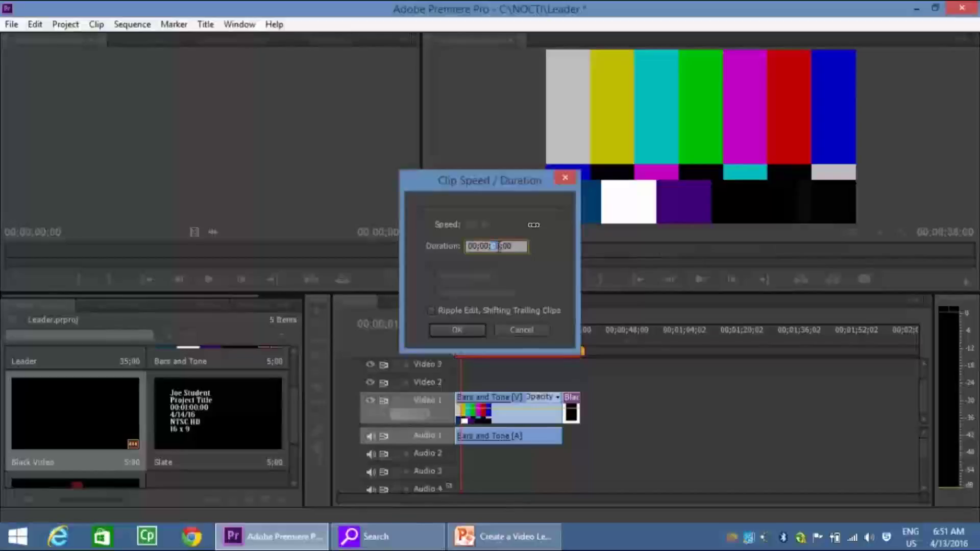
{"action": "type", "text": "1:"}
{"action": "type", "text": "0"}
{"action": "left_click", "coordinate": [475, 331]}
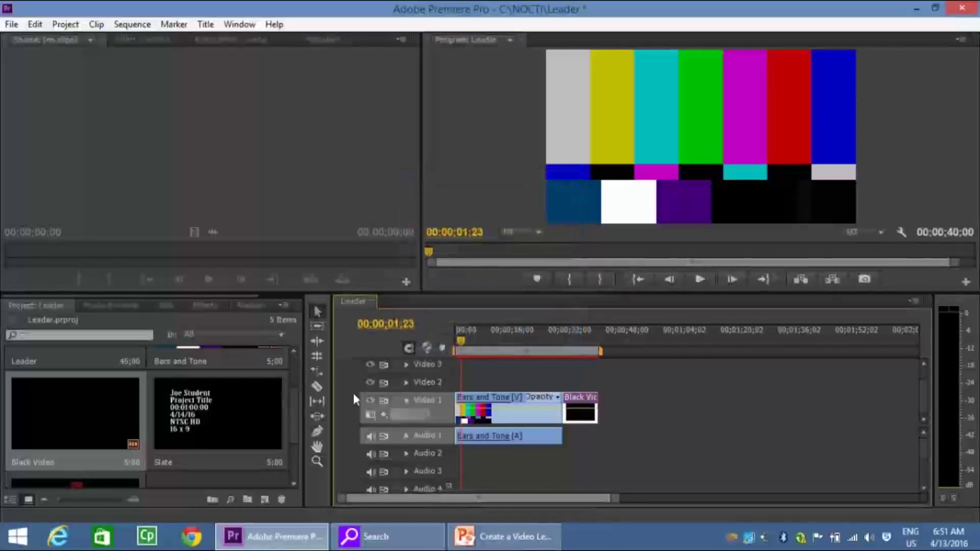
Add the Slate after Black Video and set its duration to 10 seconds.
{"action": "left_click_drag", "start_coordinate": [259, 411], "coordinate": [614, 398]}
{"action": "right_click", "coordinate": [615, 398]}
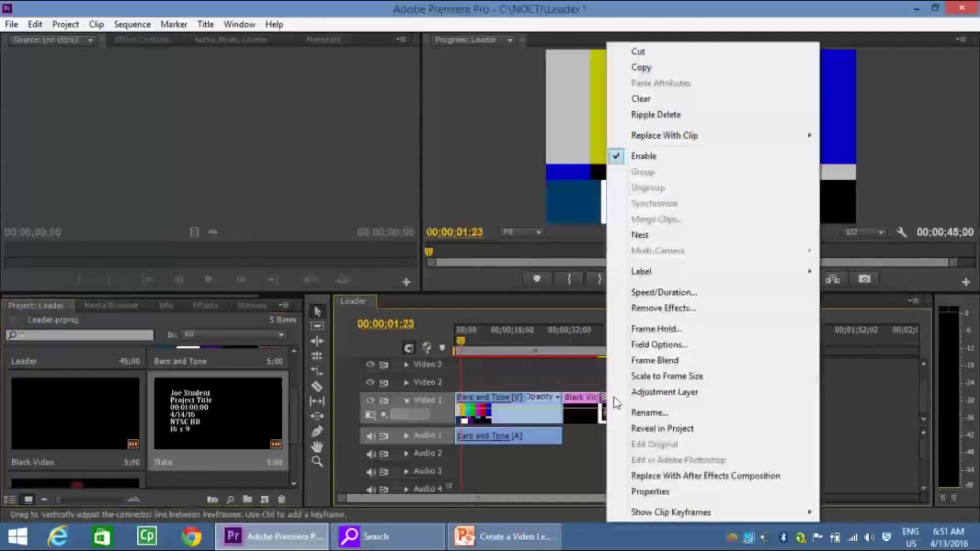
{"action": "left_click", "coordinate": [650, 293]}
{"action": "left_click", "coordinate": [493, 246]}
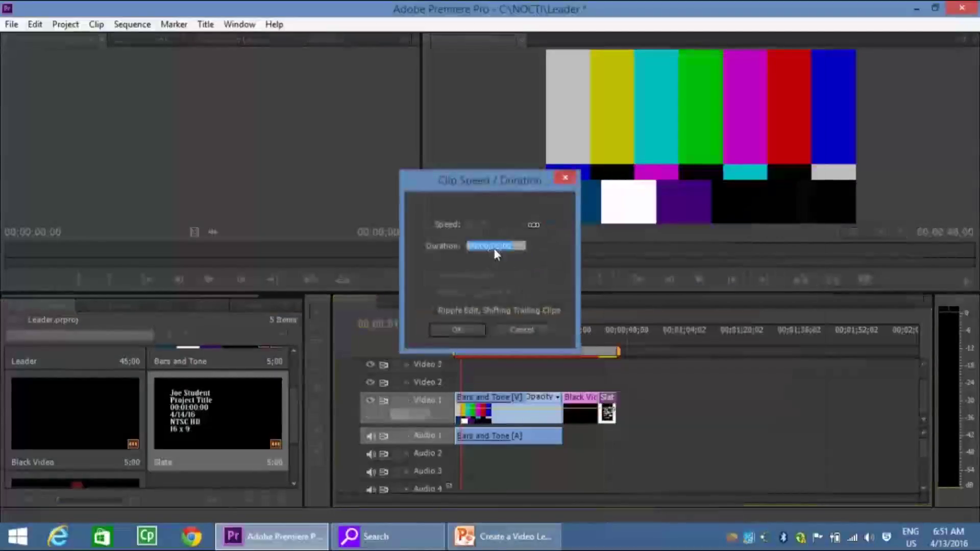
{"action": "left_click_drag", "start_coordinate": [492, 246], "coordinate": [498, 246]}
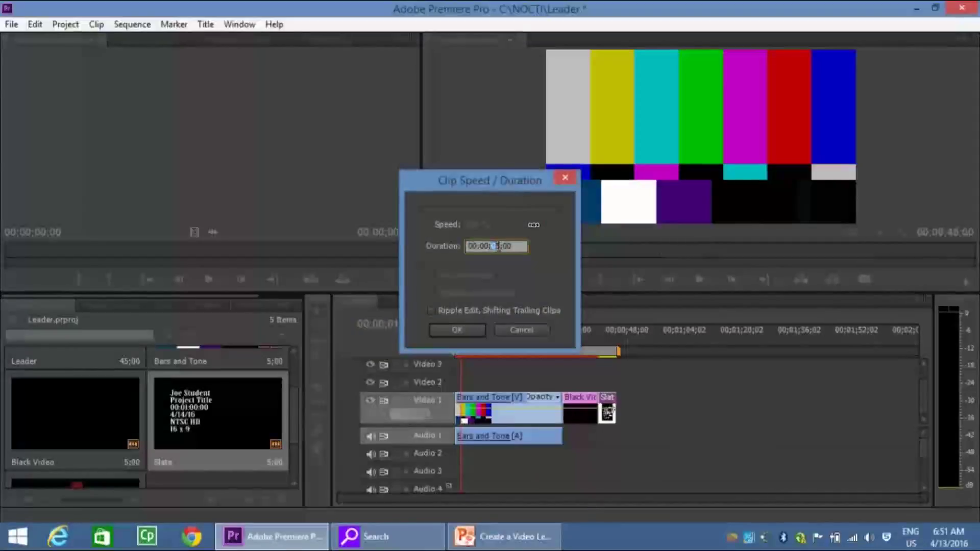
{"action": "type", "text": "1"}
{"action": "left_click", "coordinate": [477, 331]}
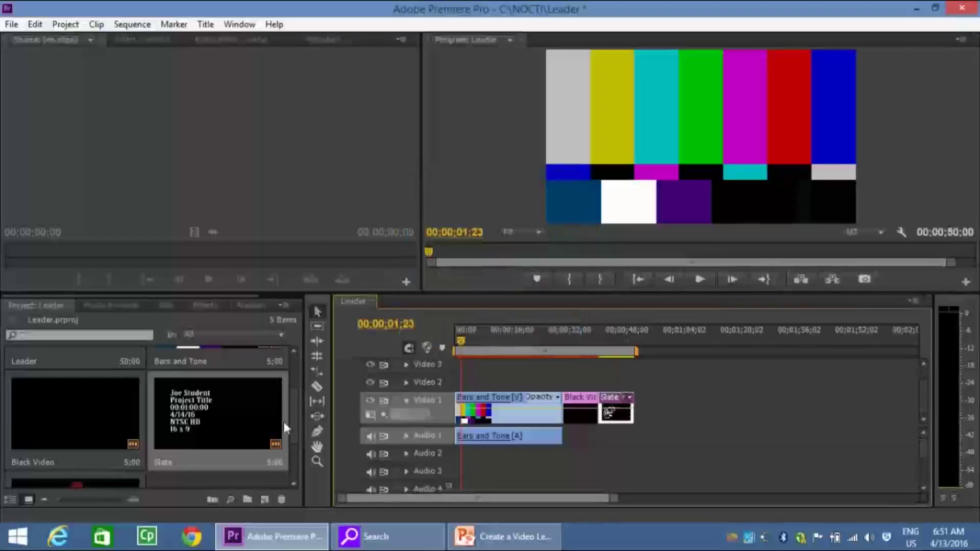
Place the Universal Counting Leader after the Slate in the Leader sequence.
{"action": "scroll", "coordinate": [296, 424], "scroll_direction": "down", "scroll_amount": 1}
{"action": "scroll", "coordinate": [296, 425], "scroll_direction": "down", "scroll_amount": 3}
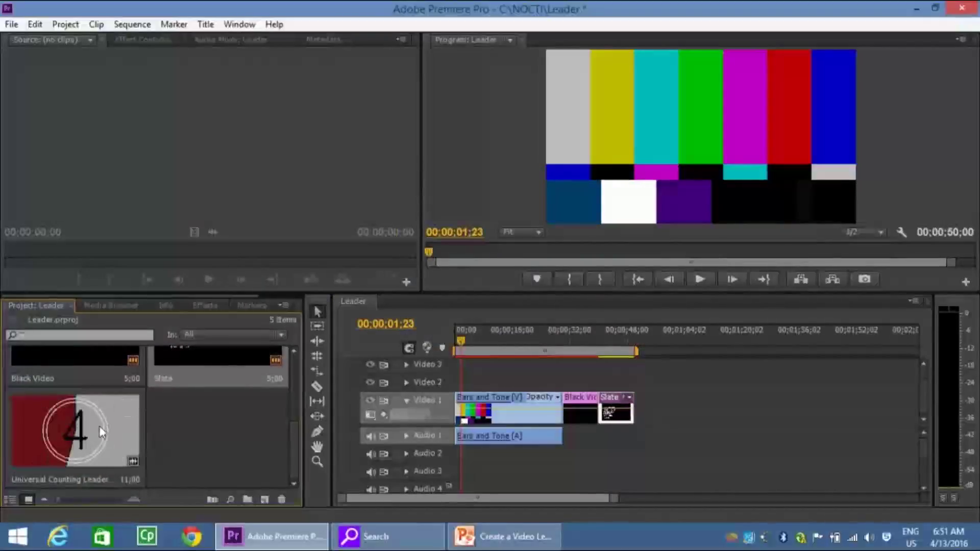
{"action": "left_click_drag", "start_coordinate": [99, 424], "coordinate": [644, 399]}
{"action": "left_click_drag", "start_coordinate": [472, 337], "coordinate": [436, 313]}
Play through the black, slate and countdown sections, replay from the start, then go to the end.
{"action": "key", "text": "space"}
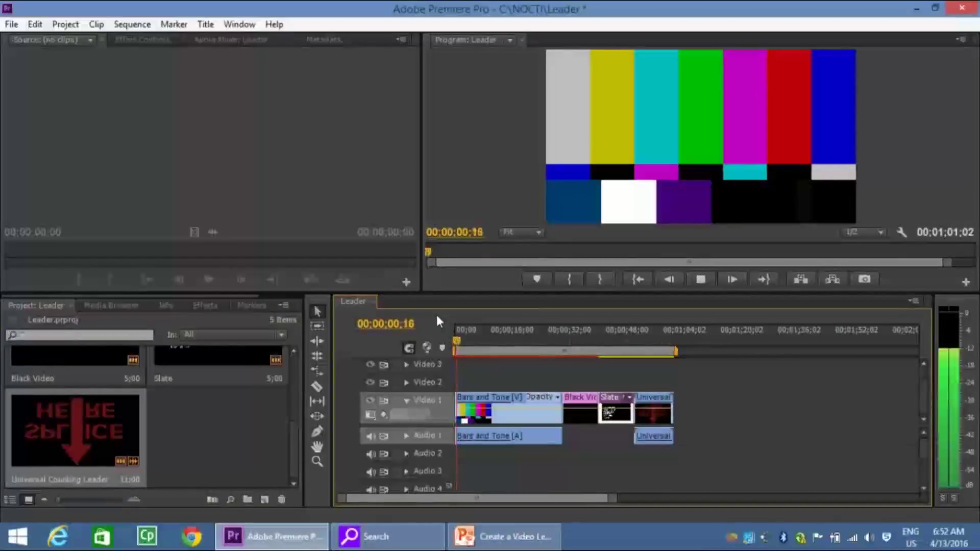
{"action": "left_click", "coordinate": [571, 338]}
{"action": "key", "text": "space"}
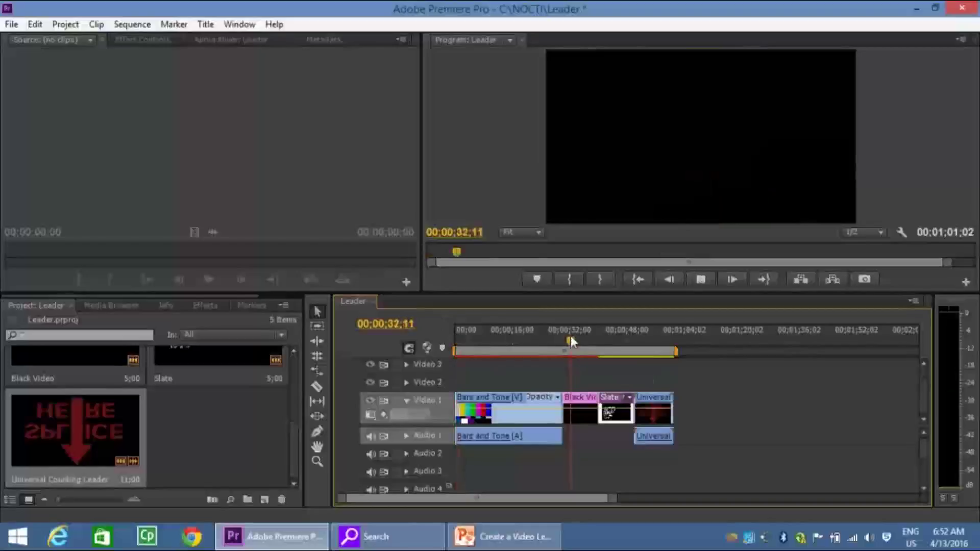
{"action": "left_click", "coordinate": [604, 337]}
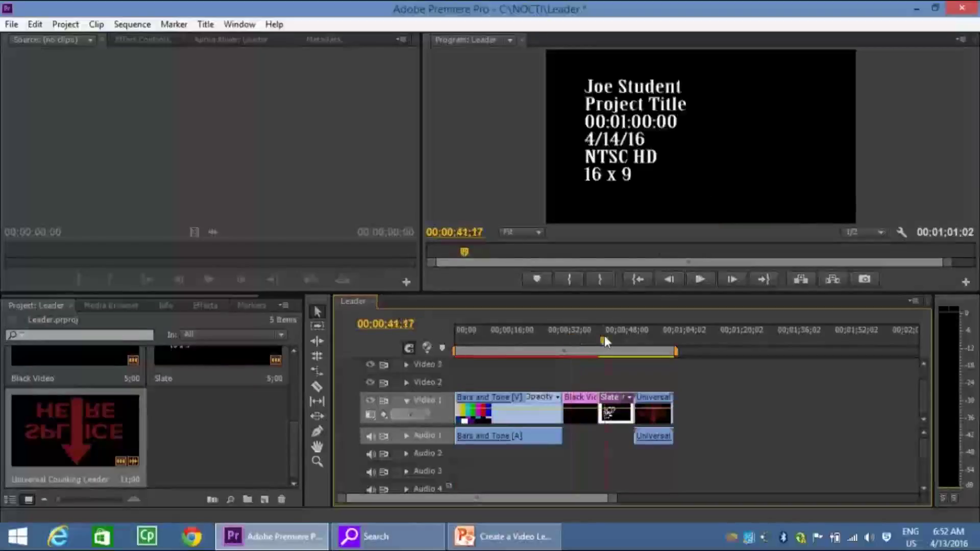
{"action": "left_click", "coordinate": [647, 336]}
{"action": "key", "text": "space"}
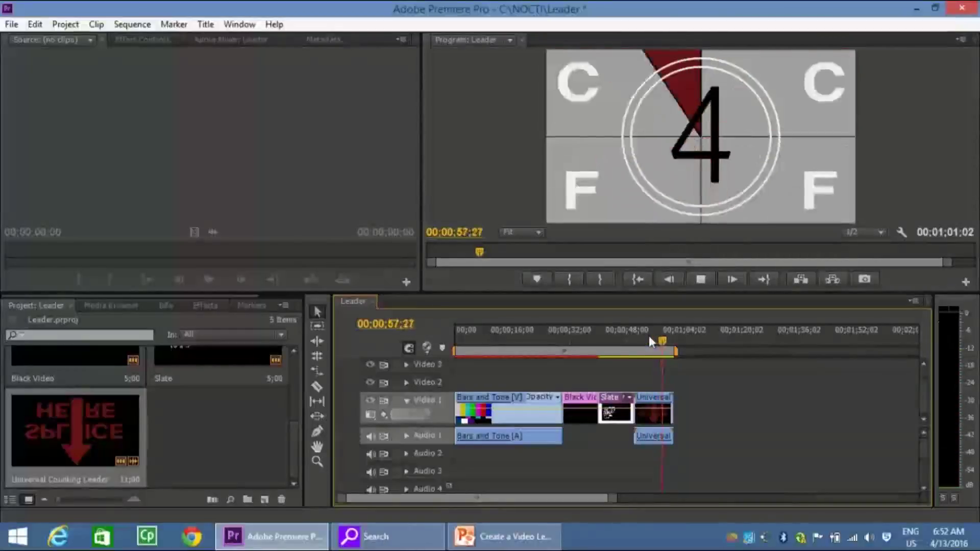
{"action": "key", "text": "space"}
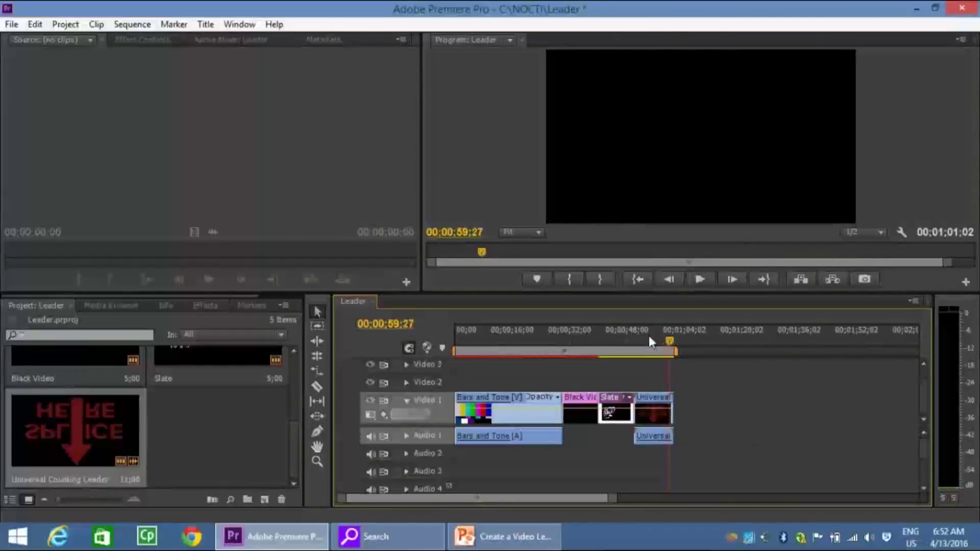
{"action": "key", "text": "space"}
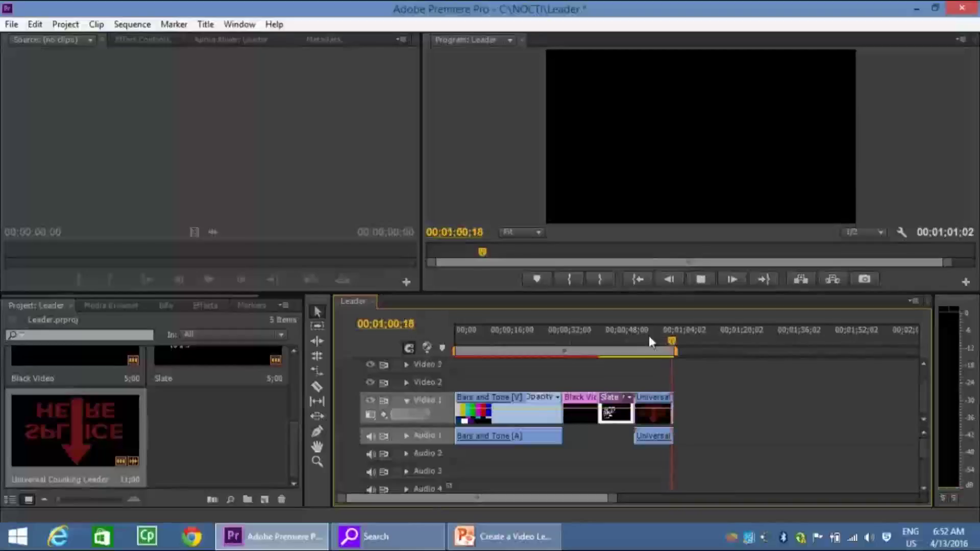
{"action": "key", "text": "Home"}
{"action": "key", "text": "space"}
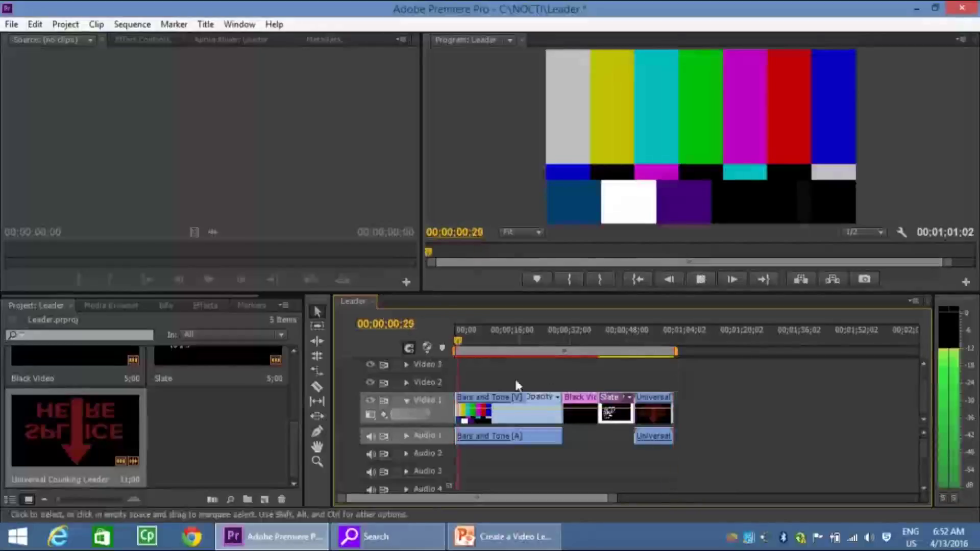
{"action": "left_click_drag", "start_coordinate": [462, 336], "coordinate": [673, 339]}
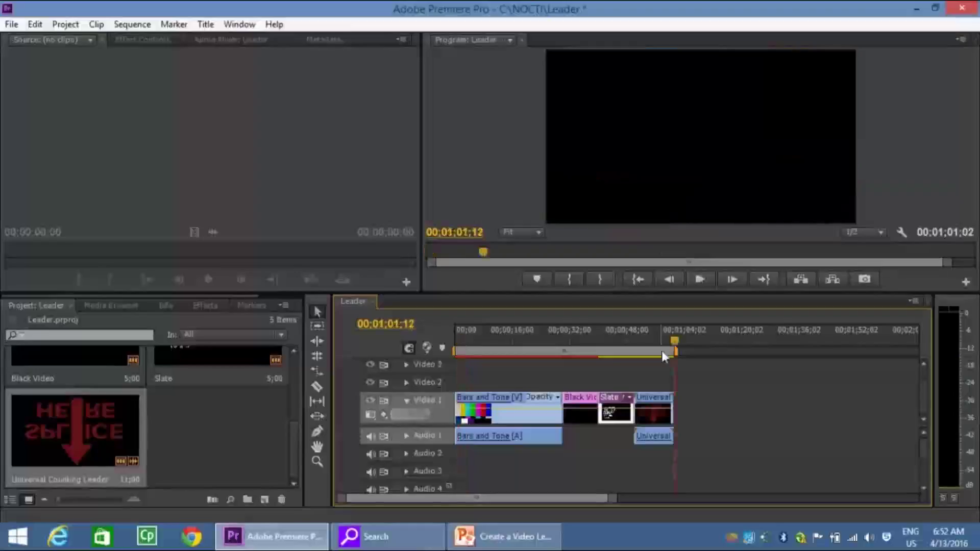
Delete the Slate clip from the Leader sequence.
{"action": "left_click", "coordinate": [653, 416]}
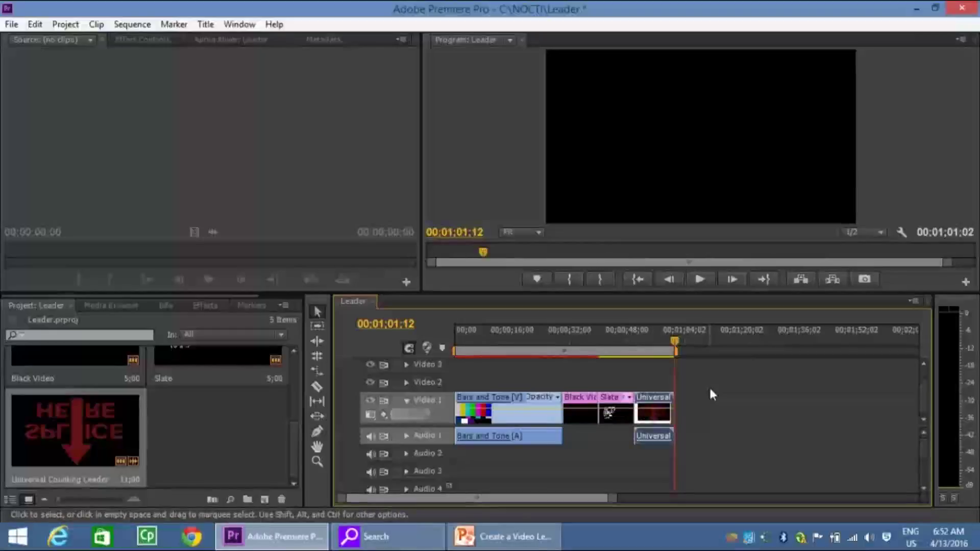
{"action": "left_click", "coordinate": [611, 418]}
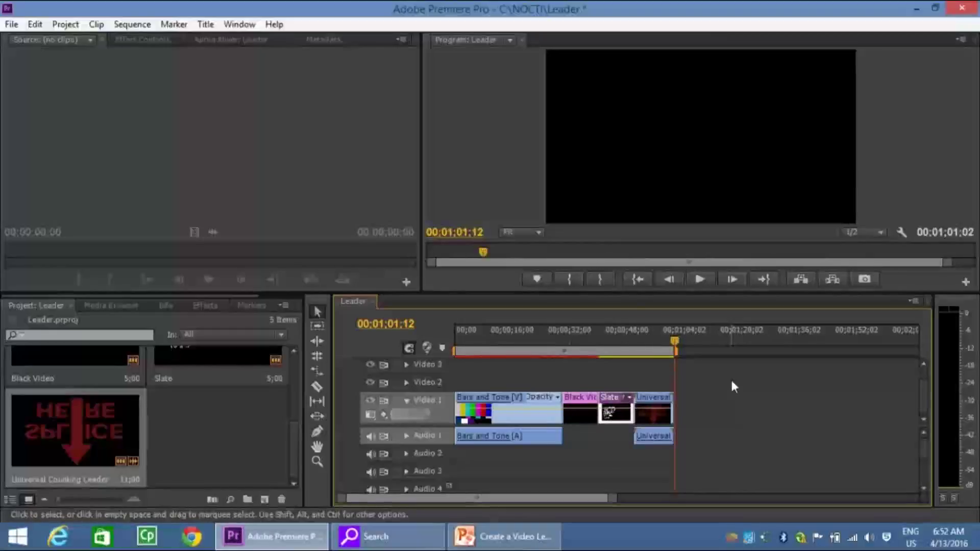
{"action": "key", "text": "Delete"}
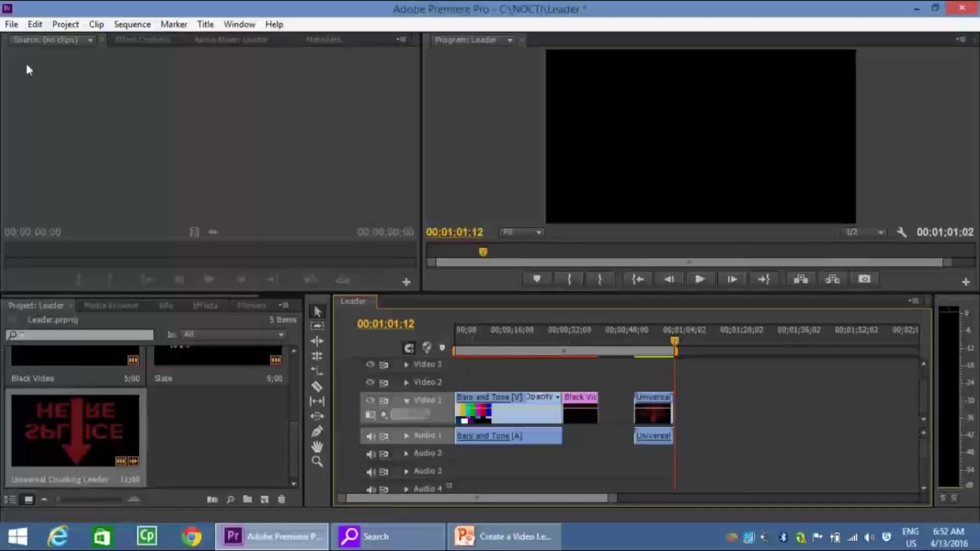
Create a new 1920×1080 Photoshop file and save it as PSSlate.
{"action": "left_click", "coordinate": [11, 24]}
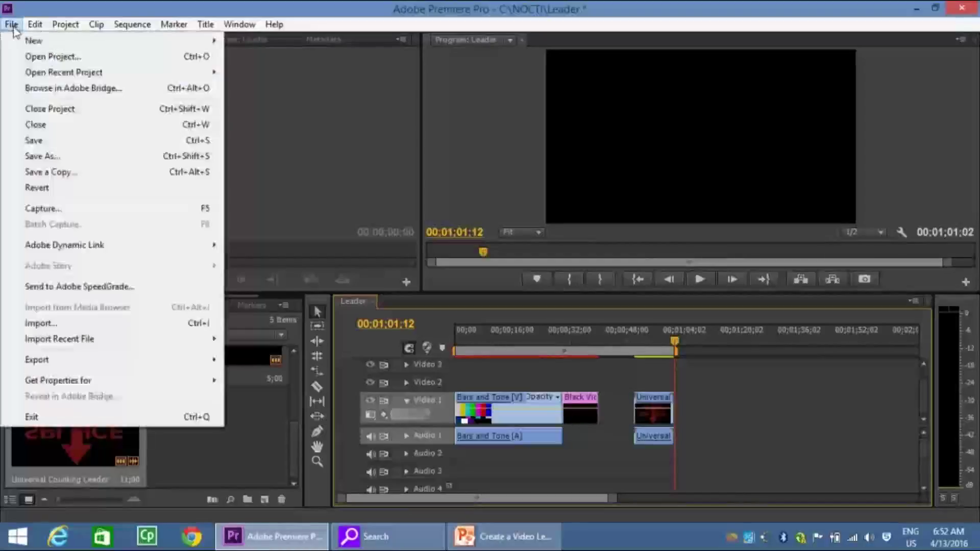
{"action": "mouse_move", "coordinate": [20, 43]}
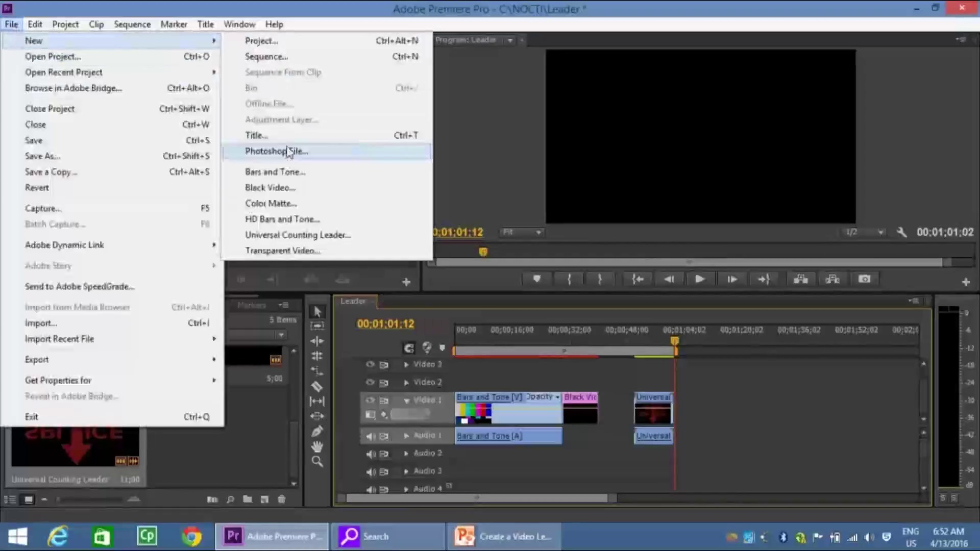
{"action": "left_click", "coordinate": [285, 151]}
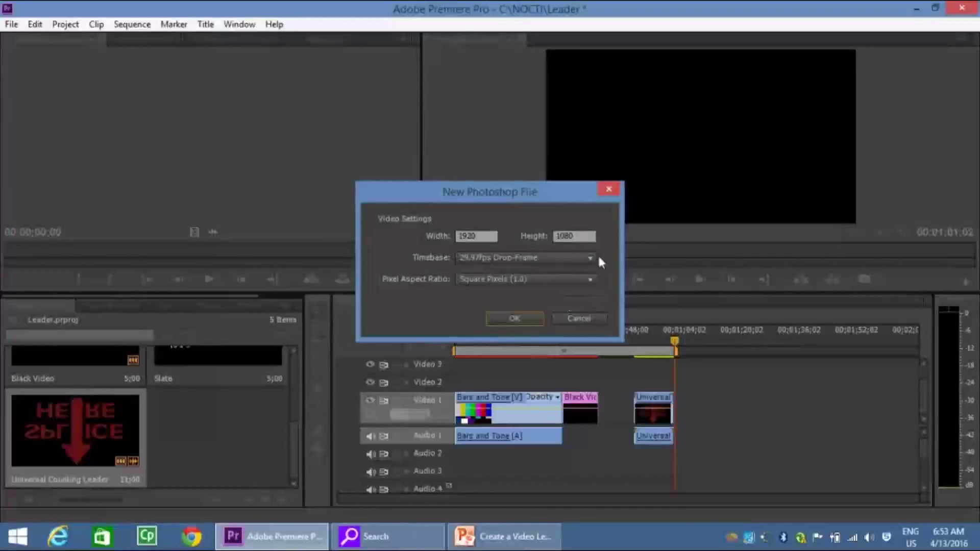
{"action": "left_click", "coordinate": [504, 318]}
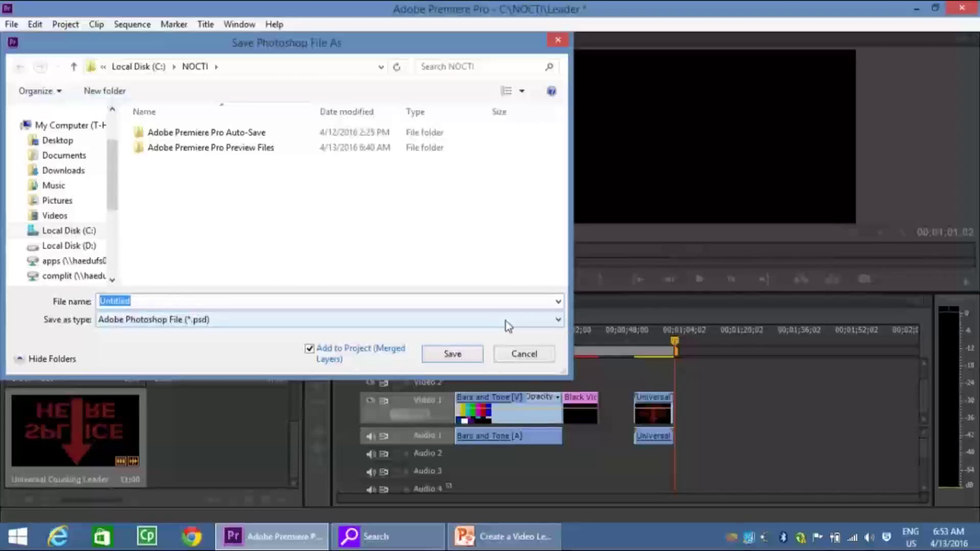
{"action": "type", "text": "SSlate"}
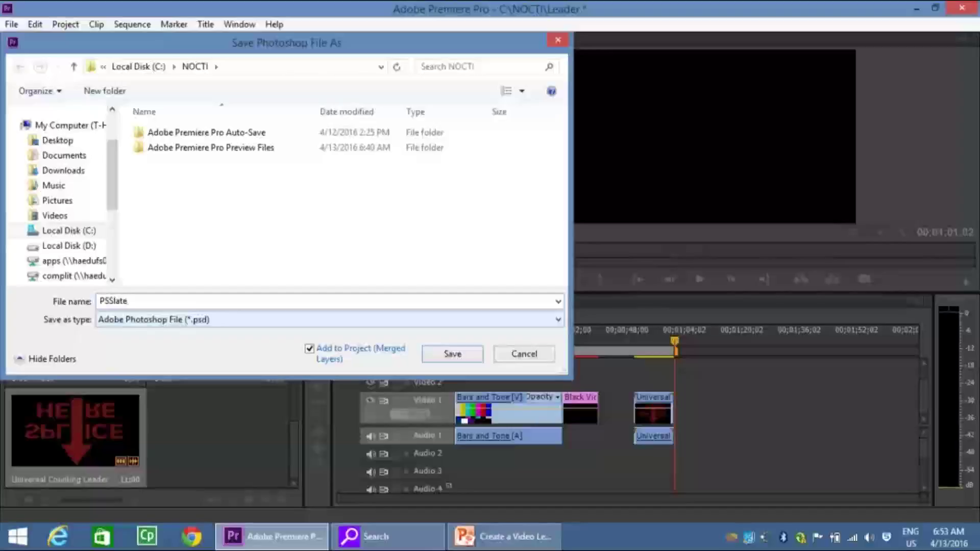
{"action": "left_click", "coordinate": [451, 357]}
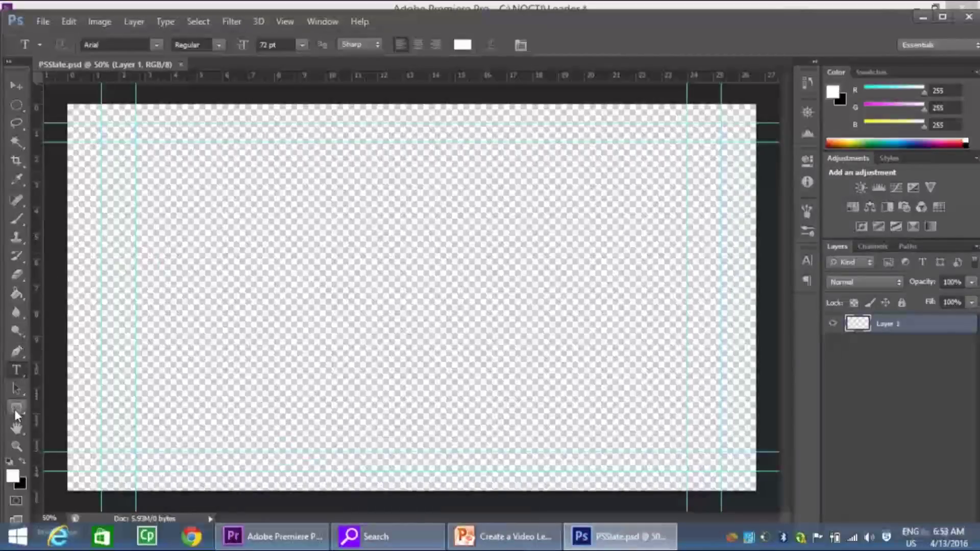
Fill the transparent PSSlate canvas with black using the Paint Bucket.
{"action": "left_click", "coordinate": [17, 294]}
{"action": "left_click", "coordinate": [22, 461]}
{"action": "left_click", "coordinate": [144, 357]}
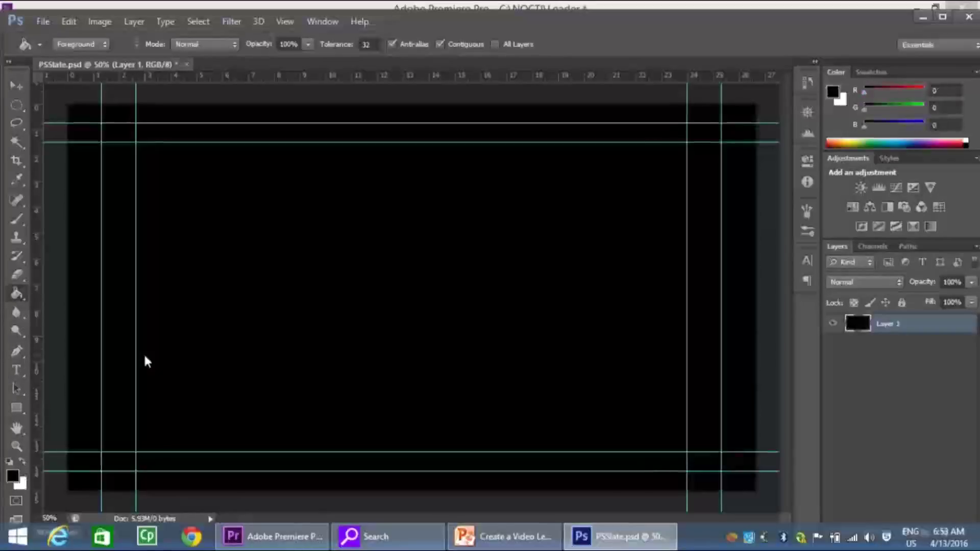
Start a white text layer near the slate's upper left.
{"action": "left_click", "coordinate": [14, 373]}
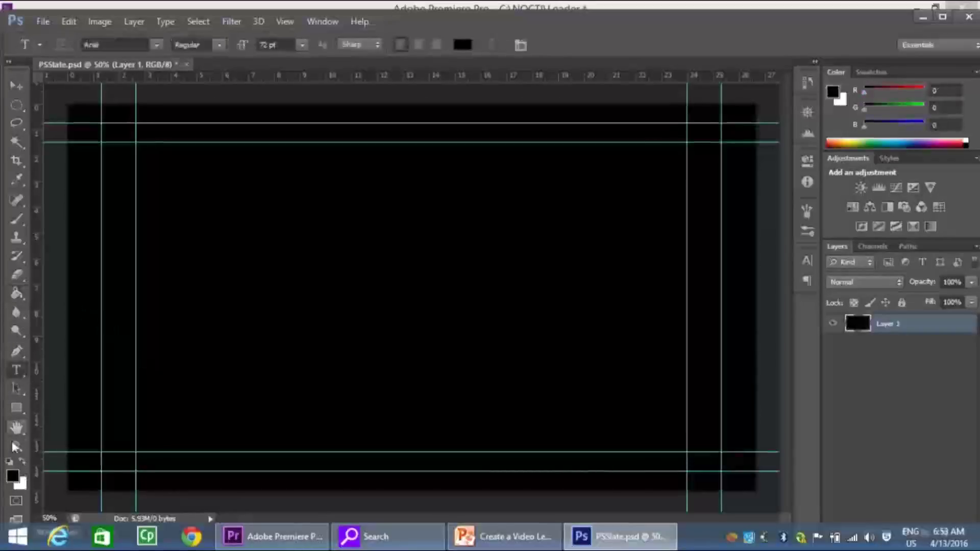
{"action": "left_click", "coordinate": [23, 460]}
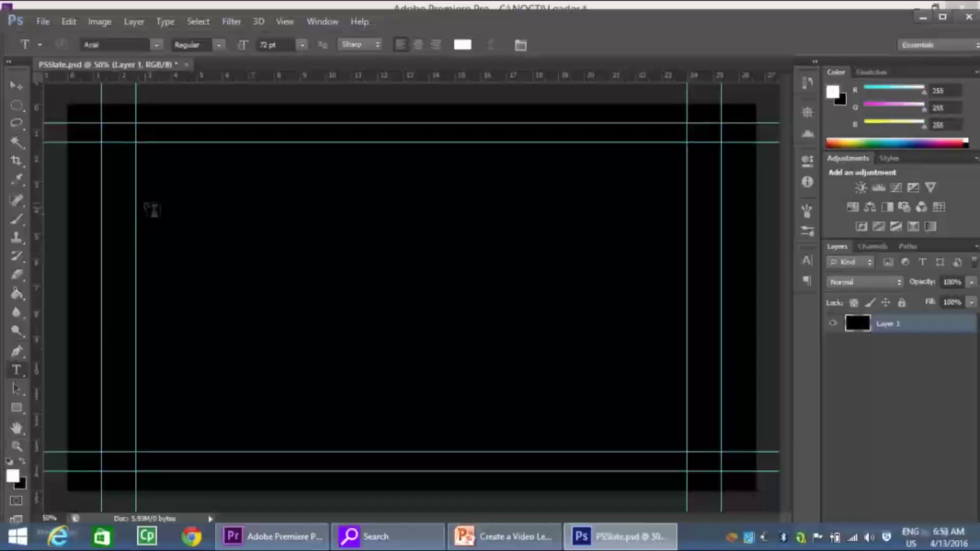
{"action": "left_click", "coordinate": [151, 205]}
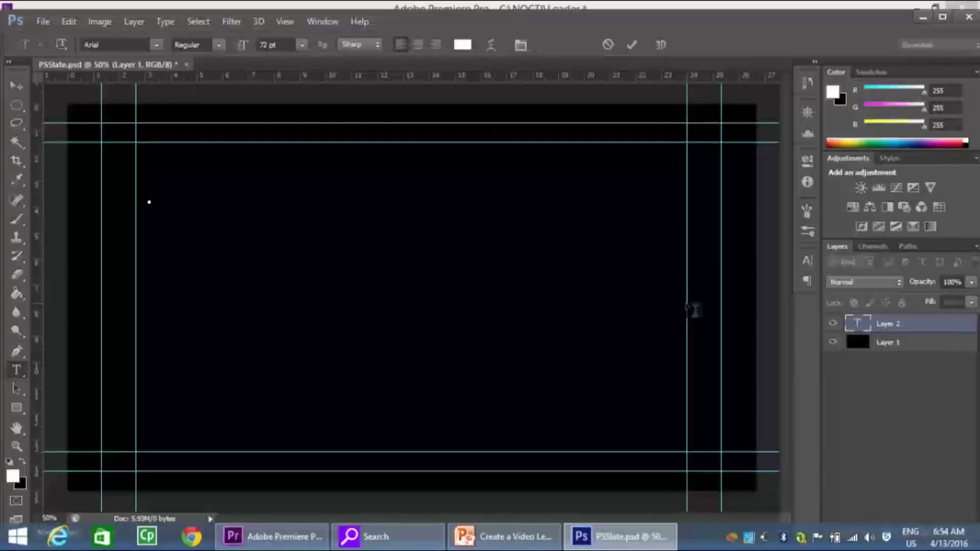
Paste the name and title lines, then add 00:01:00:00, NTSC HD, '16 x 9' and the date 4/14/16.
{"action": "type", "text": "Joe Student Leader Project Example"}
{"action": "type", "text": "00:00"}
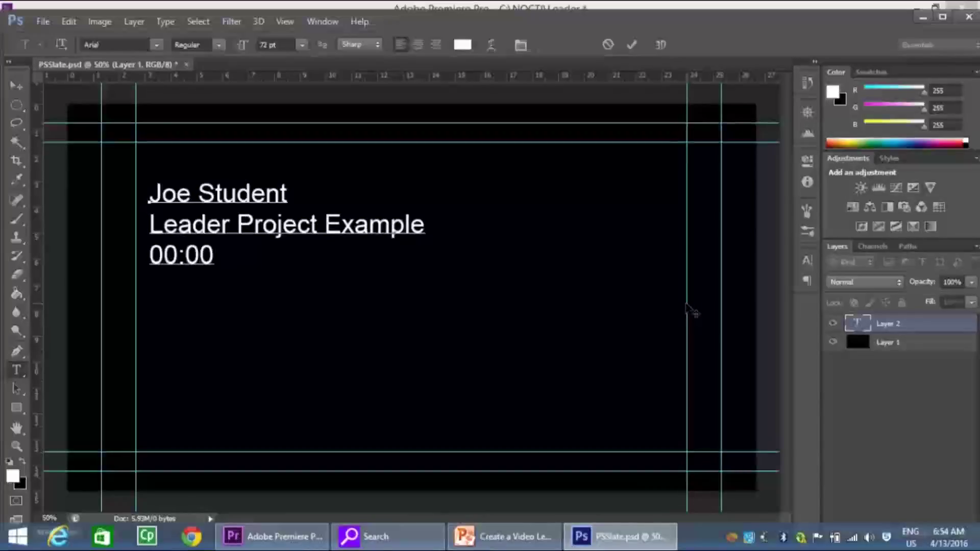
{"action": "key", "text": "BackSpace"}
{"action": "type", "text": "1:00"}
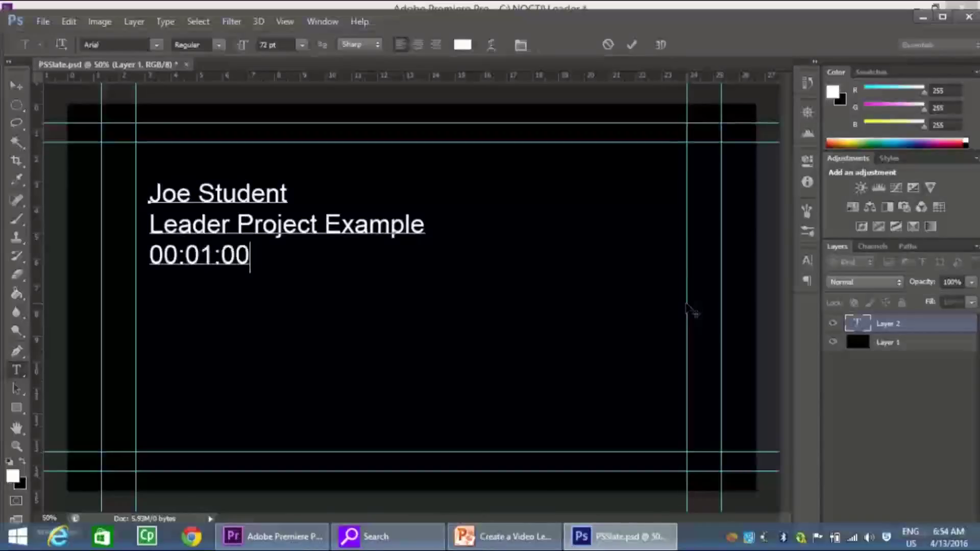
{"action": "type", "text": ":00 "}
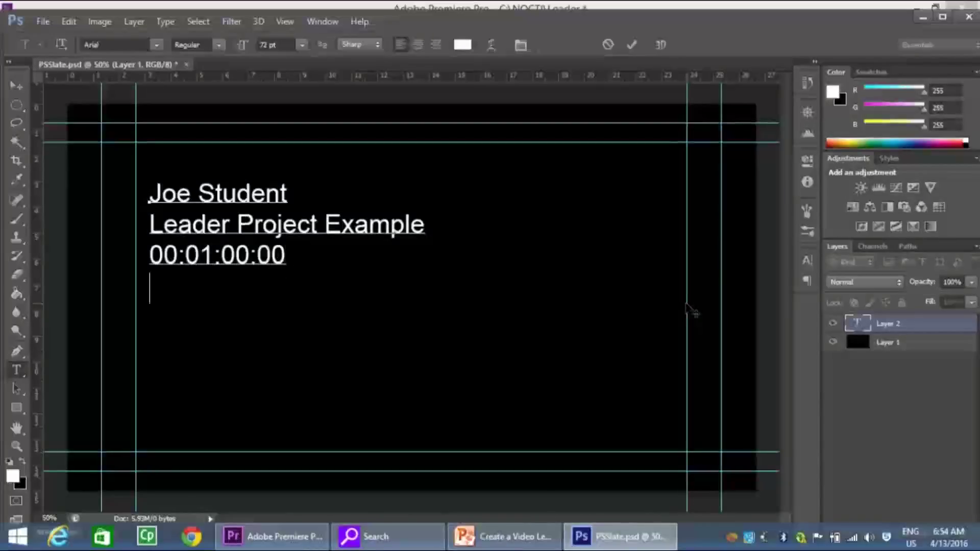
{"action": "type", "text": "NTSC H"}
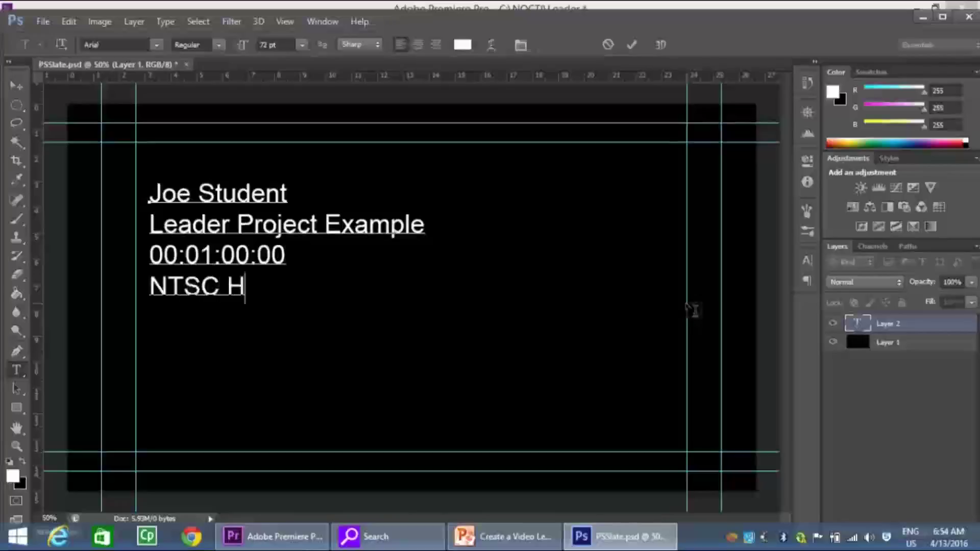
{"action": "type", "text": "D"}
{"action": "key", "text": "Return"}
{"action": "type", "text": "16 "}
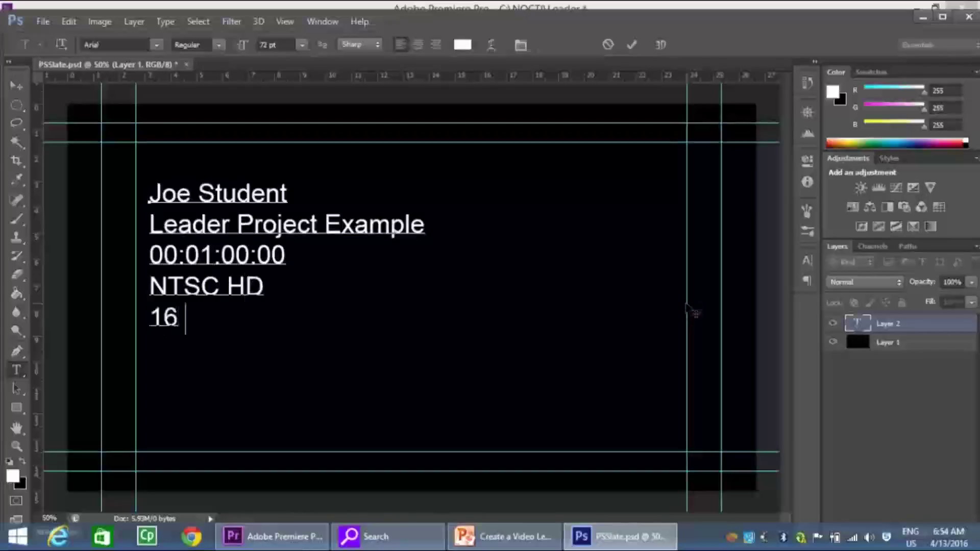
{"action": "type", "text": "x 9 "}
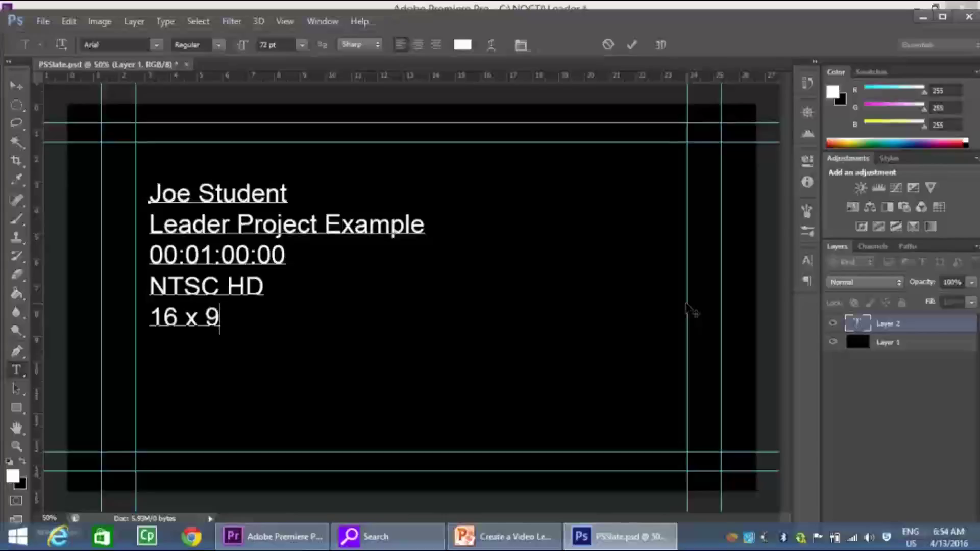
{"action": "type", "text": "4/14/16"}
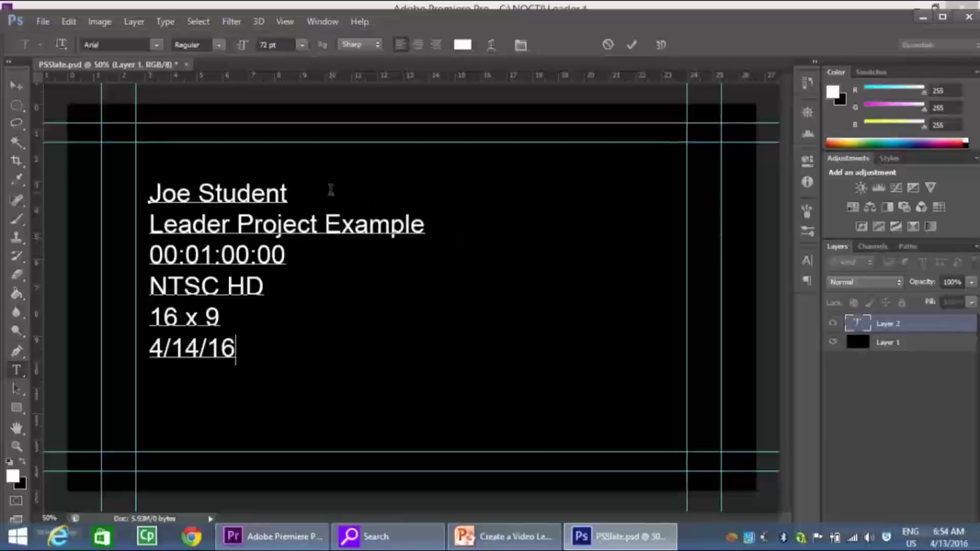
Save the slate as PSSlate.psd and close Photoshop to return to Premiere Pro.
{"action": "left_click", "coordinate": [43, 21]}
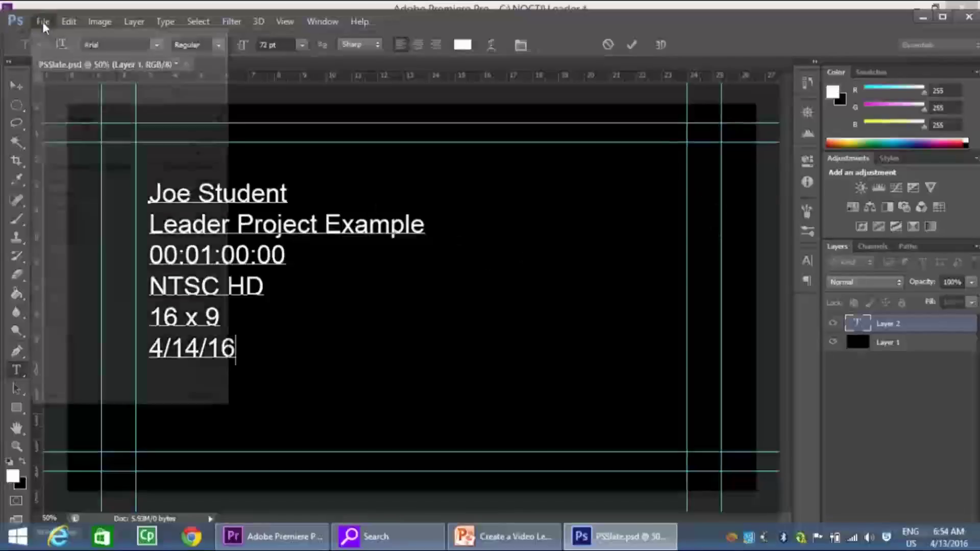
{"action": "left_click", "coordinate": [76, 183]}
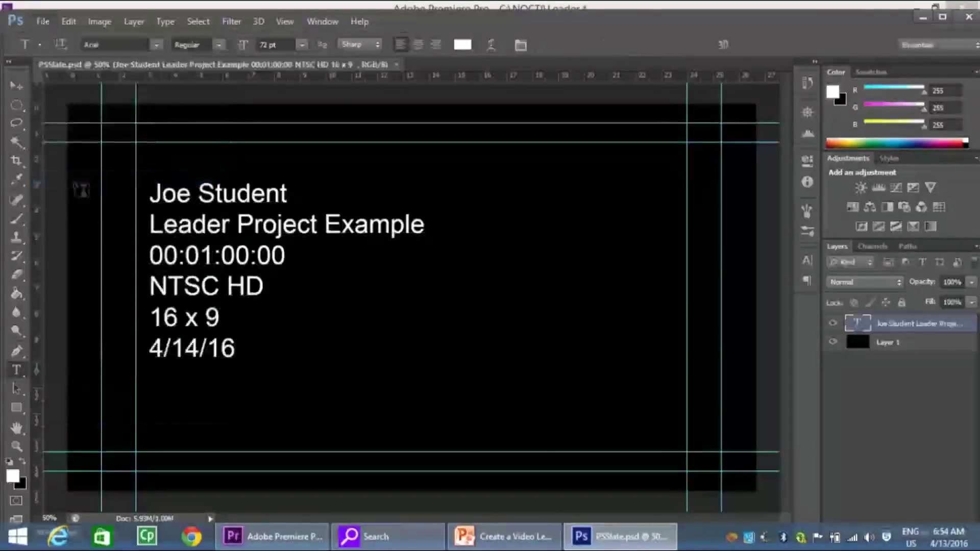
{"action": "left_click", "coordinate": [967, 20]}
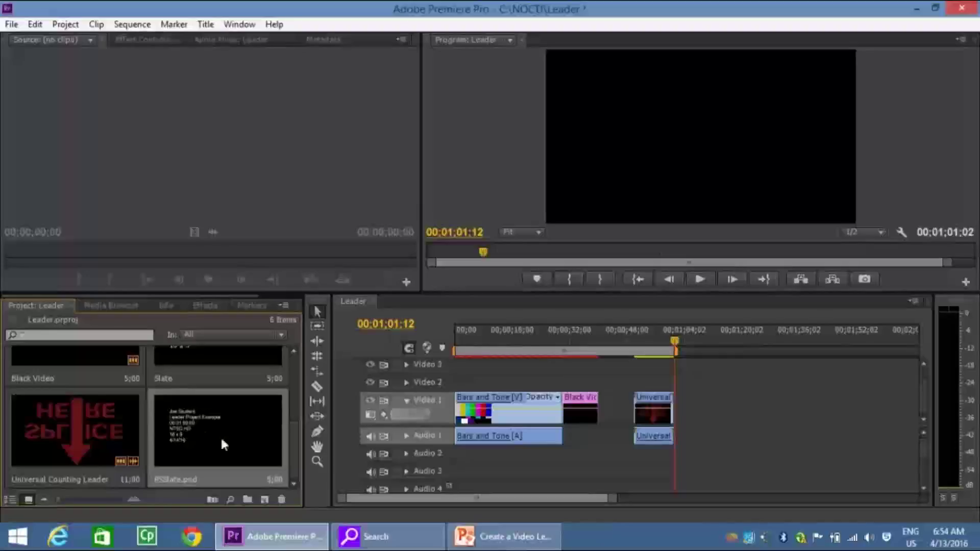
Drop PSSlate.psd into the Video 1 gap after Black Video and scrub the timeline to check it.
{"action": "left_click_drag", "start_coordinate": [187, 425], "coordinate": [632, 403]}
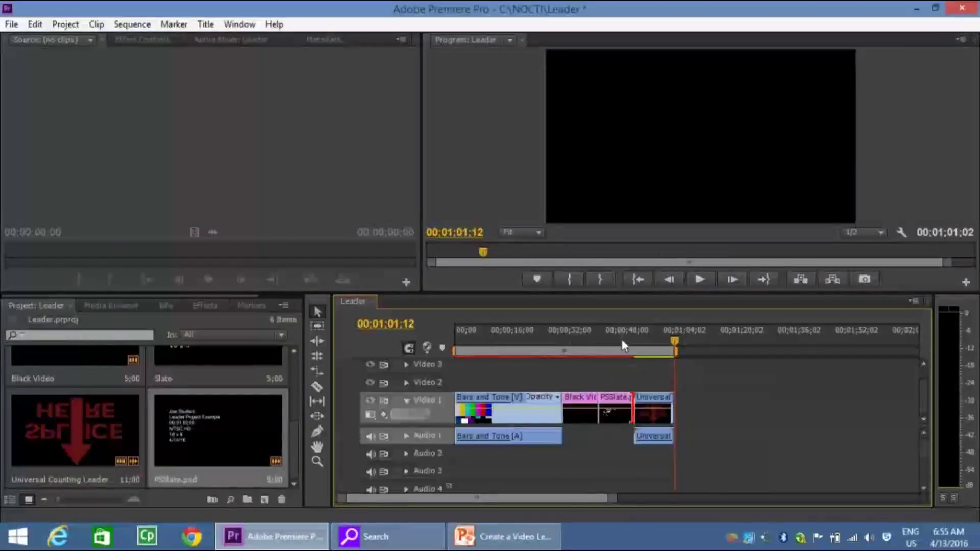
{"action": "left_click_drag", "start_coordinate": [623, 342], "coordinate": [668, 338]}
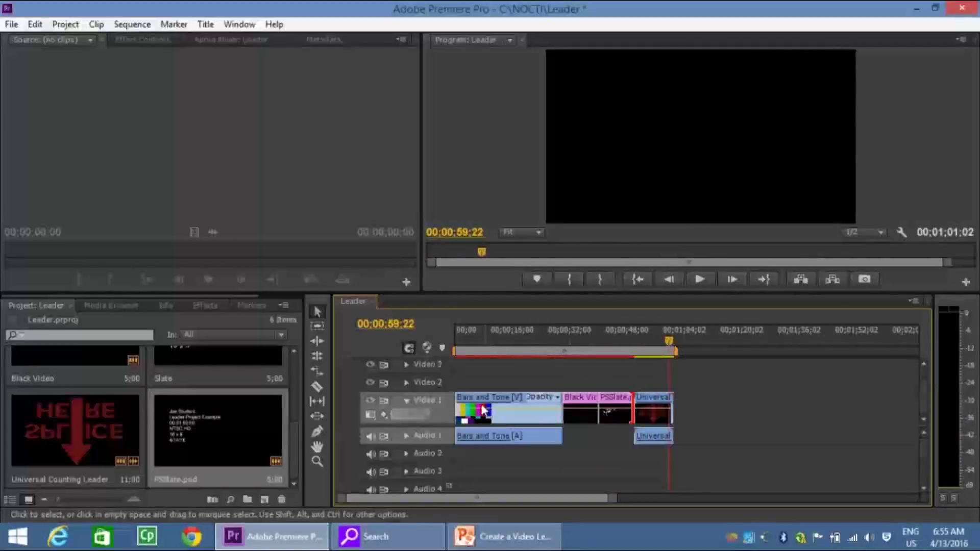
{"action": "mouse_move", "coordinate": [293, 438]}
{"action": "left_mouse_down"}
{"action": "mouse_move", "coordinate": [296, 371]}
{"action": "mouse_move", "coordinate": [293, 443]}
{"action": "left_mouse_up"}
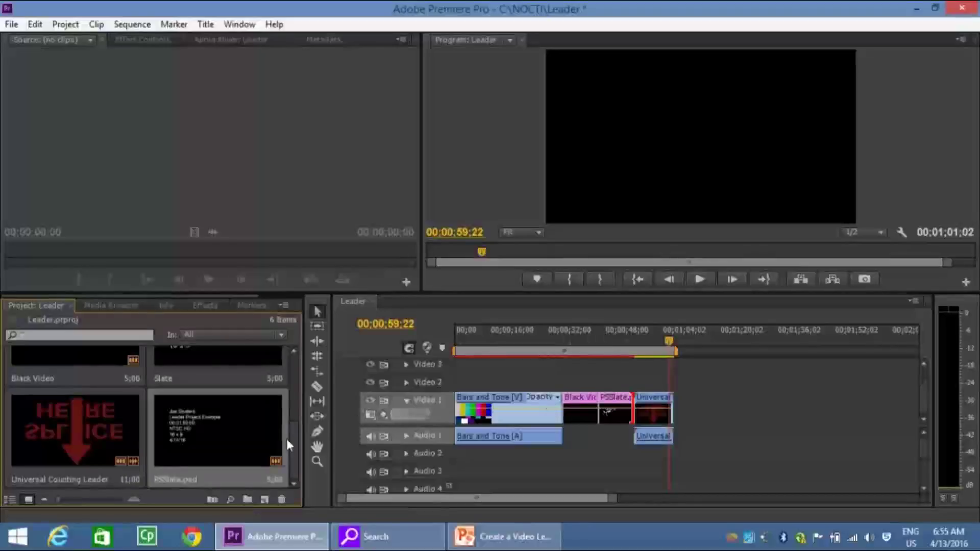
{"action": "scroll", "coordinate": [294, 383], "scroll_direction": "up", "scroll_amount": 2}
{"action": "scroll", "coordinate": [296, 415], "scroll_direction": "down", "scroll_amount": 4}
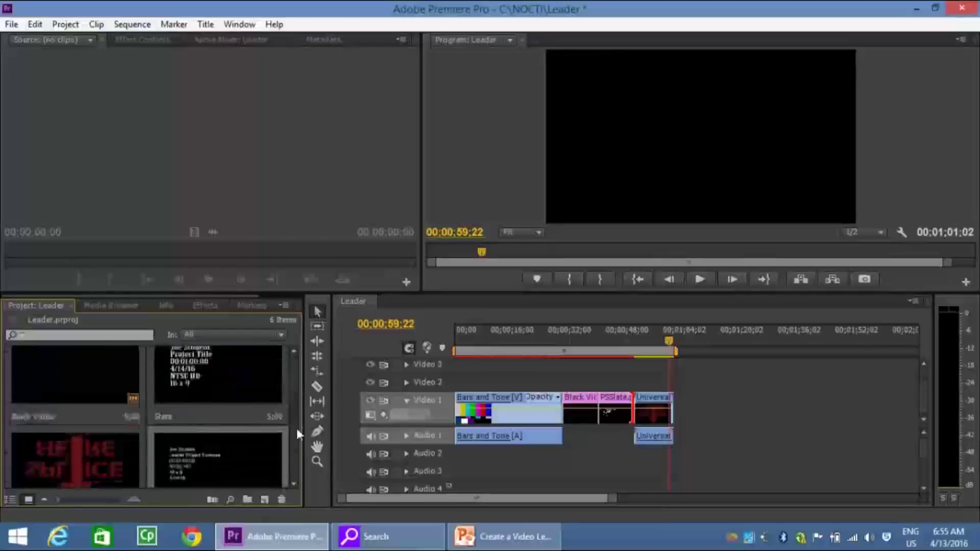
{"action": "scroll", "coordinate": [297, 375], "scroll_direction": "up", "scroll_amount": 4}
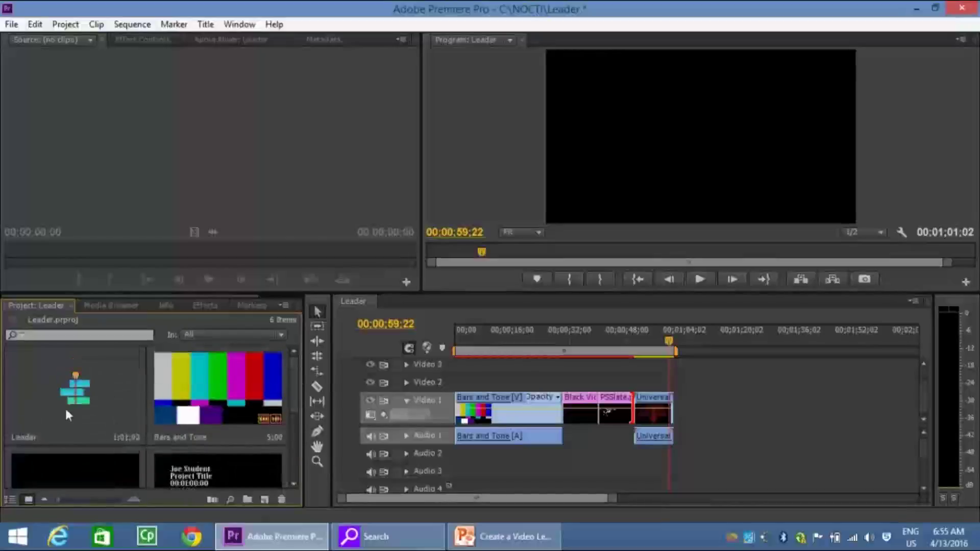
{"action": "left_click_drag", "start_coordinate": [293, 405], "coordinate": [293, 486]}
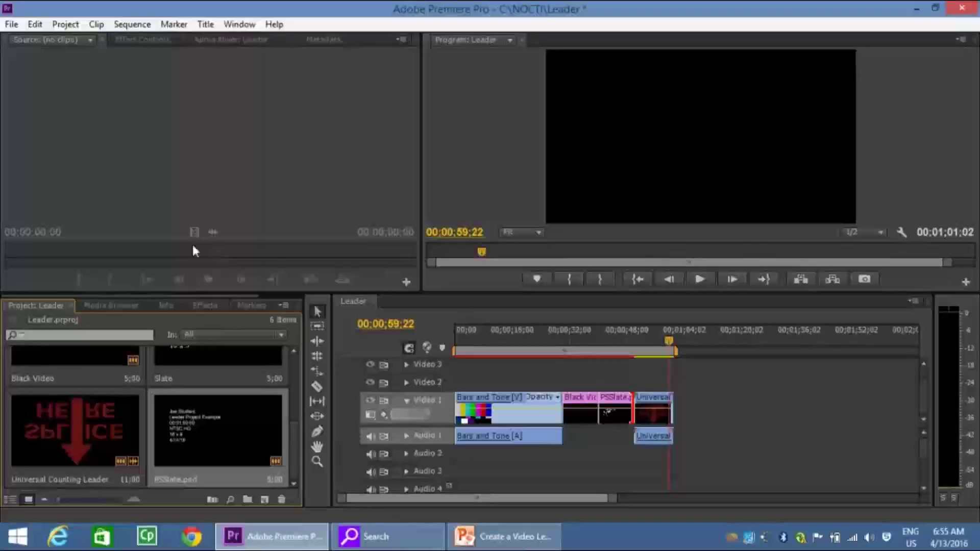
Create a new AVCHD 1080p30 sequence named 'Program'.
{"action": "left_click", "coordinate": [10, 28]}
{"action": "mouse_move", "coordinate": [25, 44]}
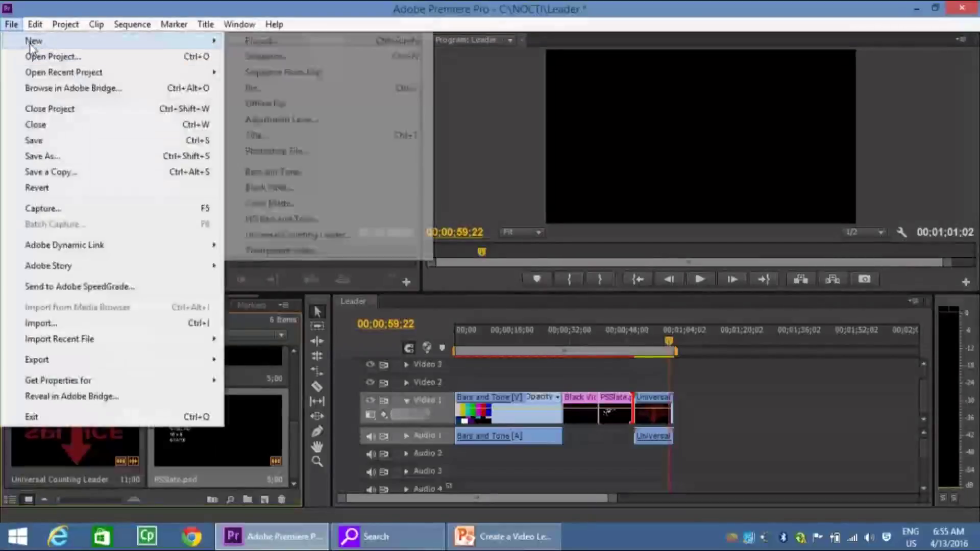
{"action": "left_click", "coordinate": [268, 55]}
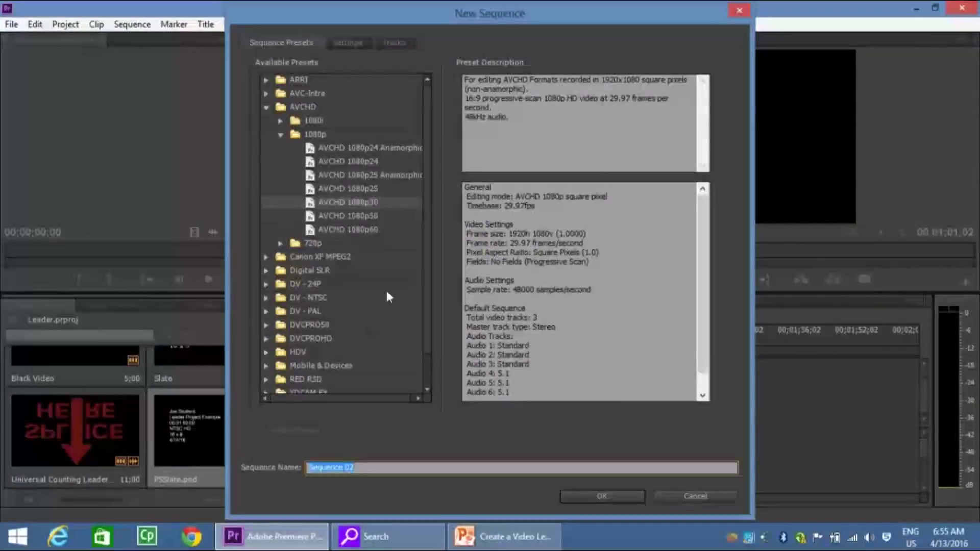
{"action": "type", "text": "Program"}
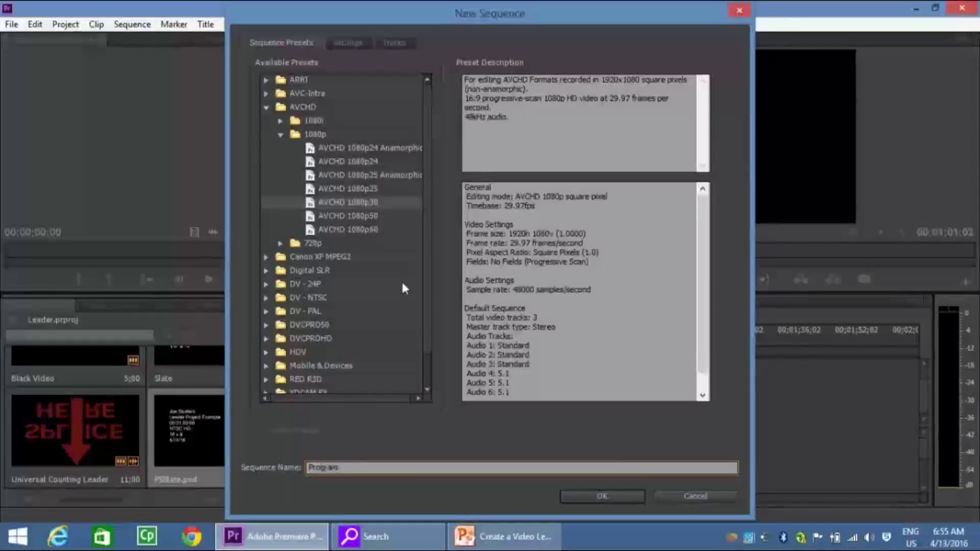
{"action": "left_click", "coordinate": [594, 496]}
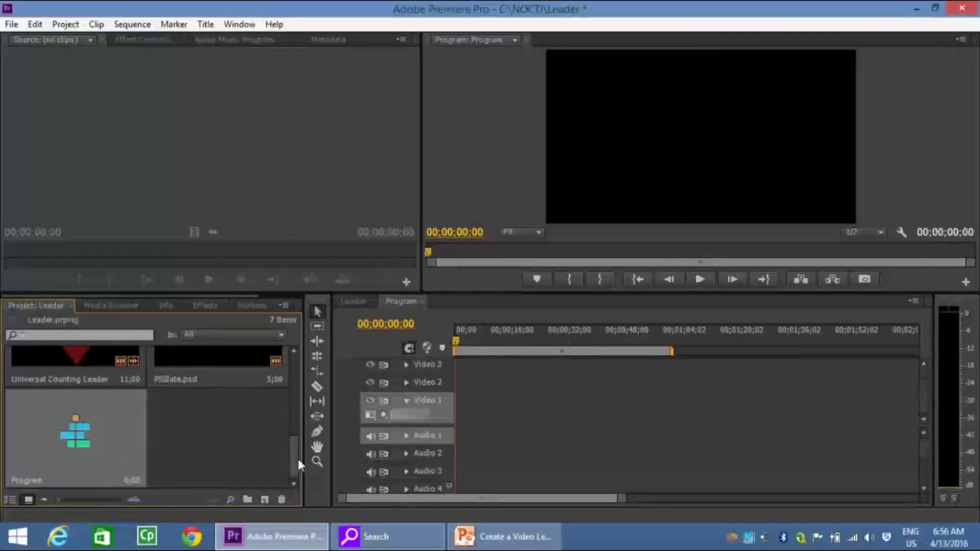
Move the Program timeline's playhead to about 00;00;59;28.
{"action": "left_click_drag", "start_coordinate": [298, 458], "coordinate": [290, 374]}
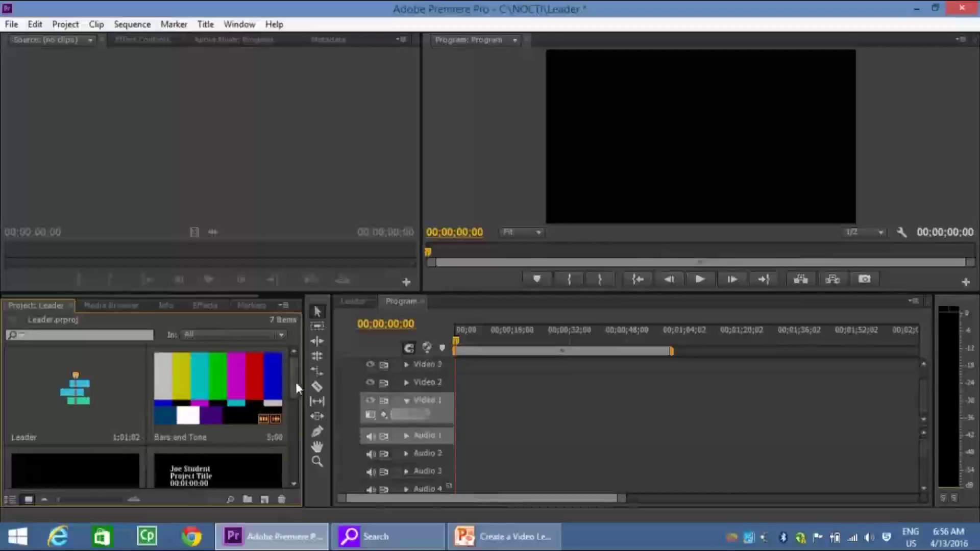
{"action": "left_click_drag", "start_coordinate": [295, 380], "coordinate": [289, 461]}
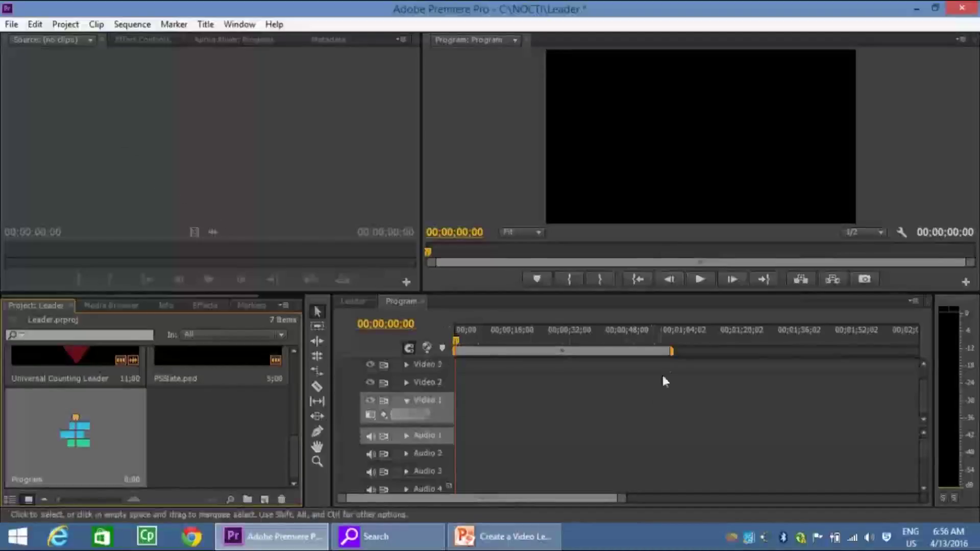
{"action": "left_click_drag", "start_coordinate": [654, 340], "coordinate": [670, 341]}
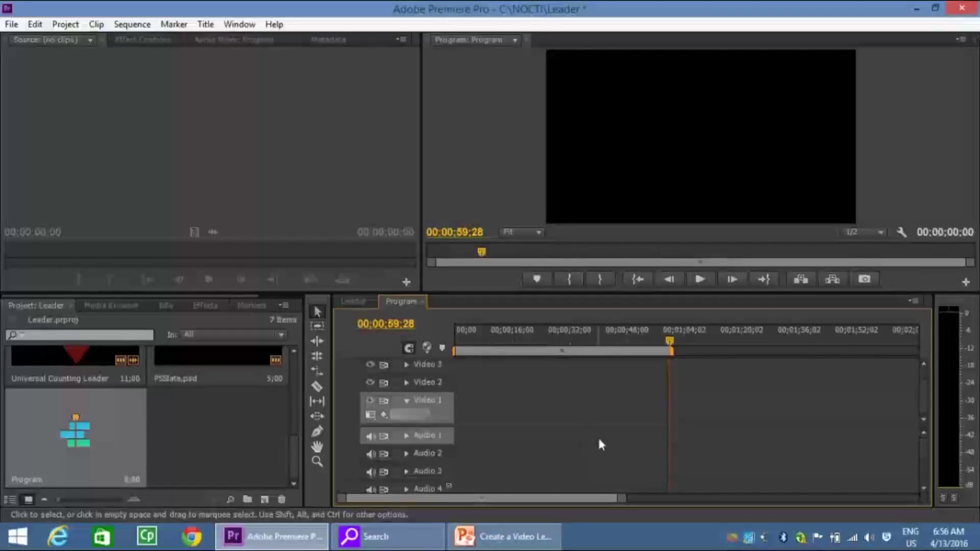
Create a 1920x1080 red (A10A0A) colour matte named 'Program' and stretch it on Video 1 to 00;00;59;28.
{"action": "left_click", "coordinate": [11, 24]}
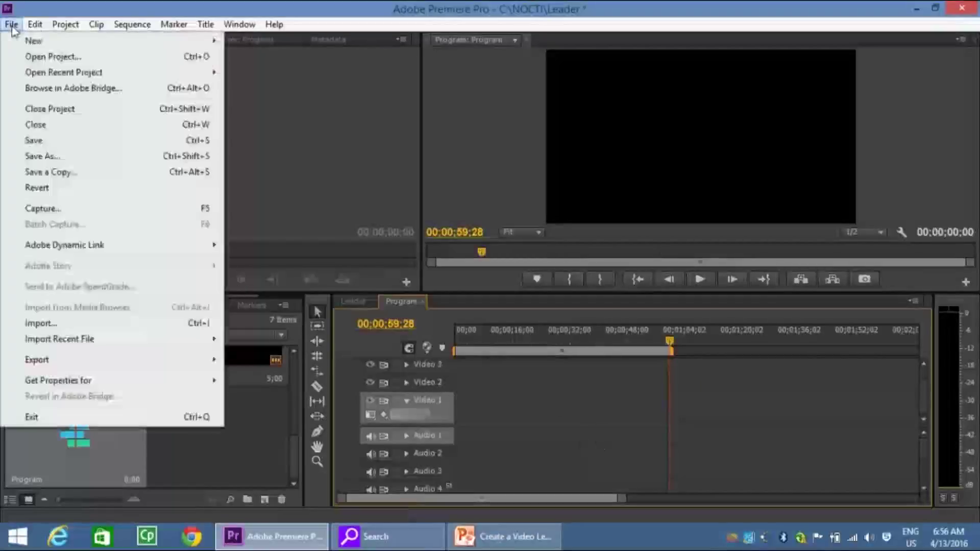
{"action": "mouse_move", "coordinate": [20, 43]}
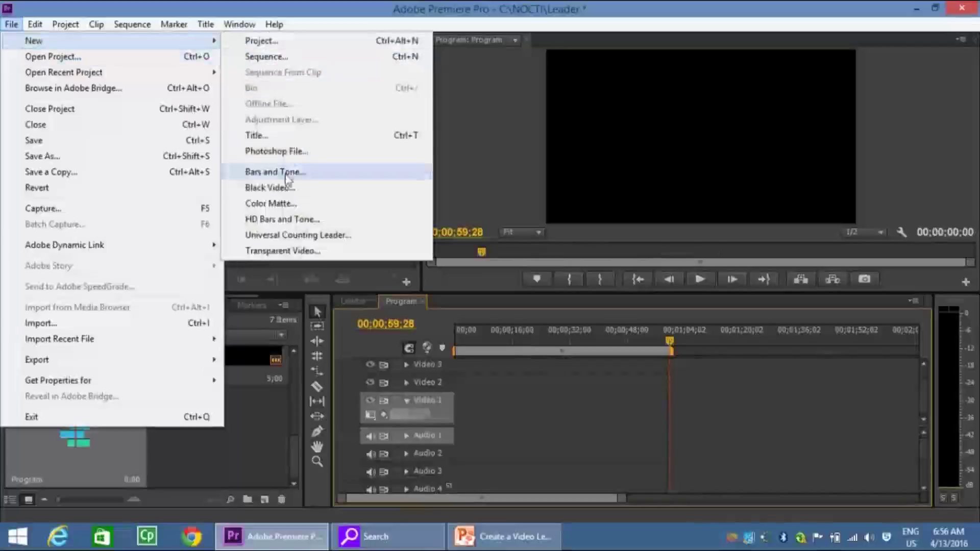
{"action": "left_click", "coordinate": [283, 204]}
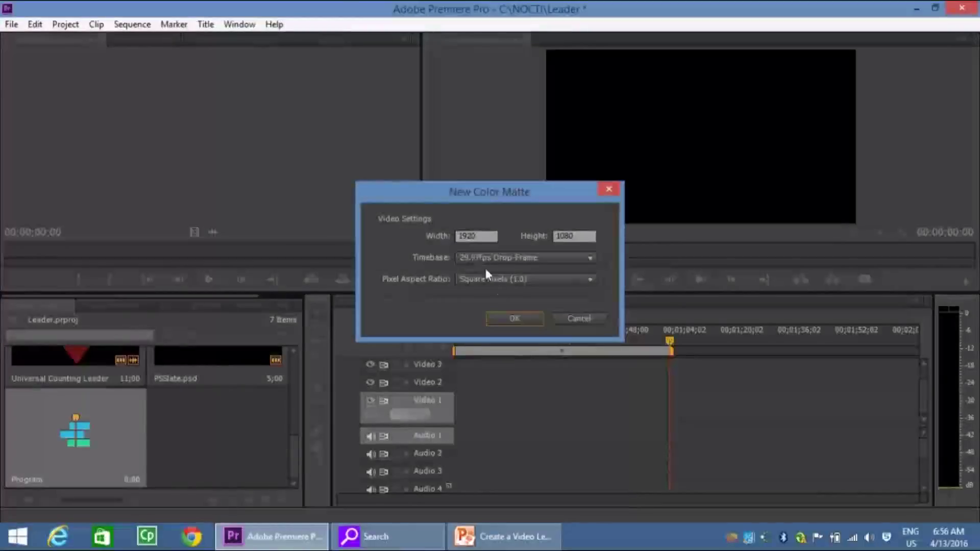
{"action": "left_click", "coordinate": [508, 320]}
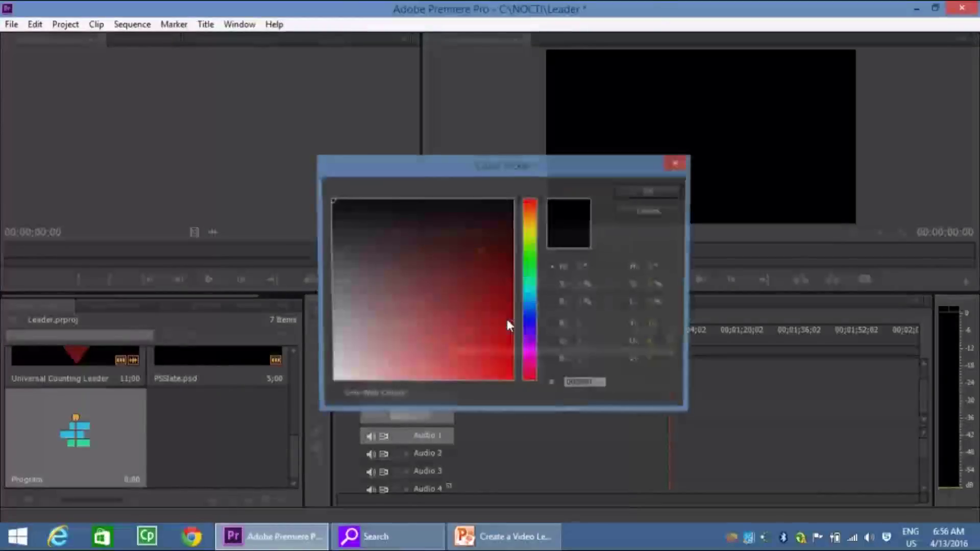
{"action": "left_click", "coordinate": [501, 313]}
{"action": "left_click", "coordinate": [501, 315]}
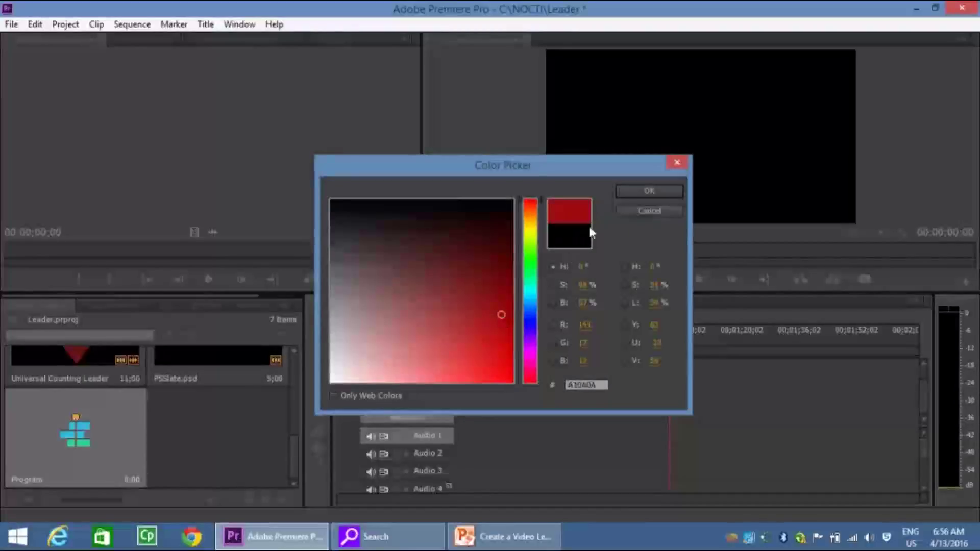
{"action": "left_click", "coordinate": [631, 189]}
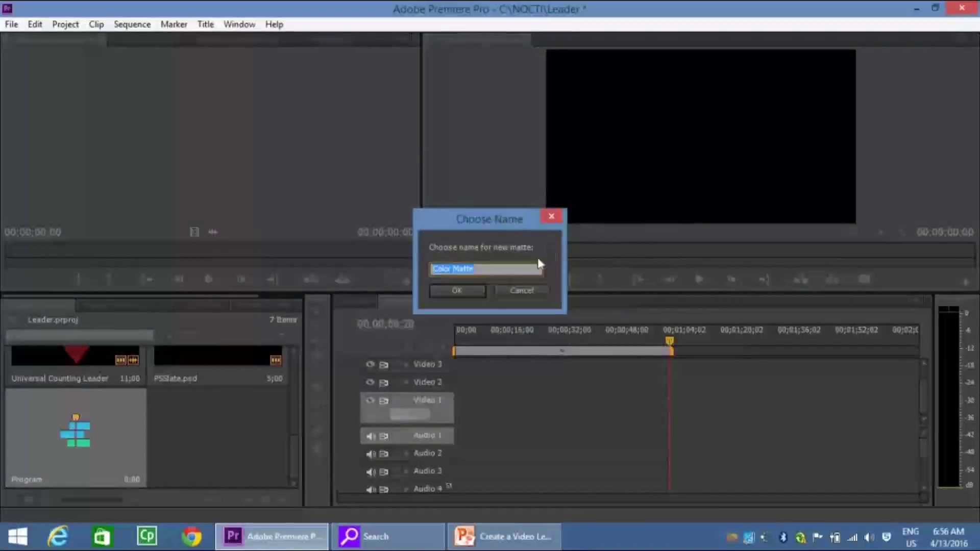
{"action": "type", "text": "Program"}
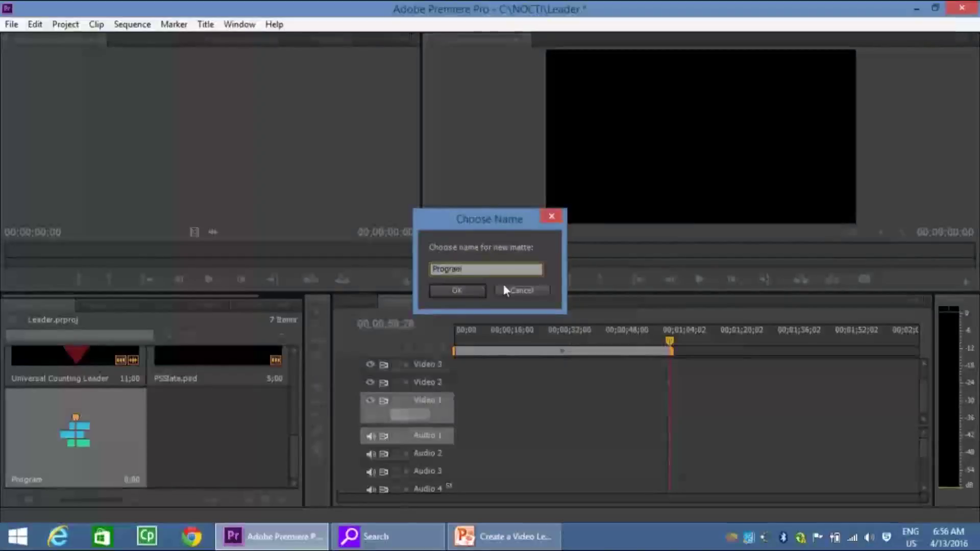
{"action": "left_click", "coordinate": [466, 294]}
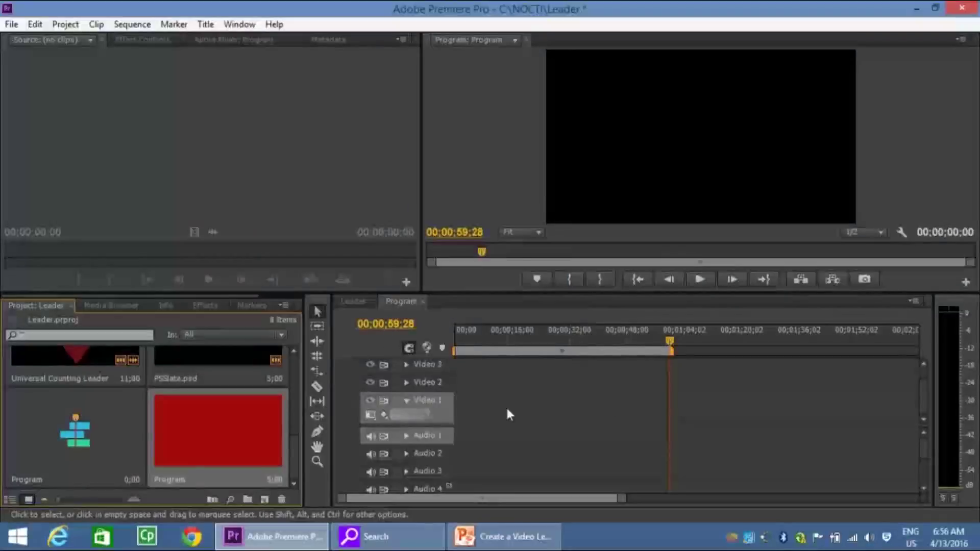
{"action": "left_click_drag", "start_coordinate": [236, 417], "coordinate": [664, 409]}
{"action": "left_click_drag", "start_coordinate": [587, 337], "coordinate": [455, 327]}
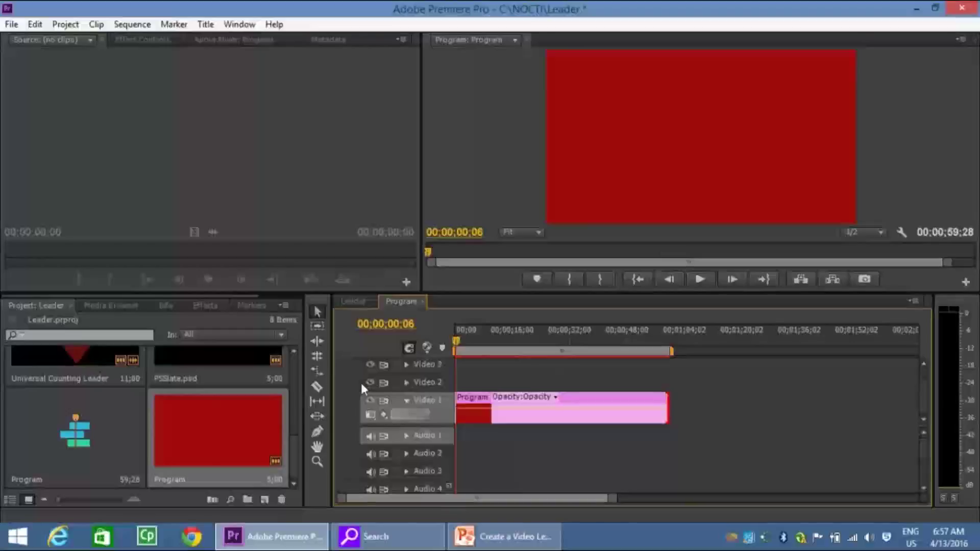
Switch to the Leader sequence and move the playhead to the end of the counting leader.
{"action": "left_click", "coordinate": [360, 301]}
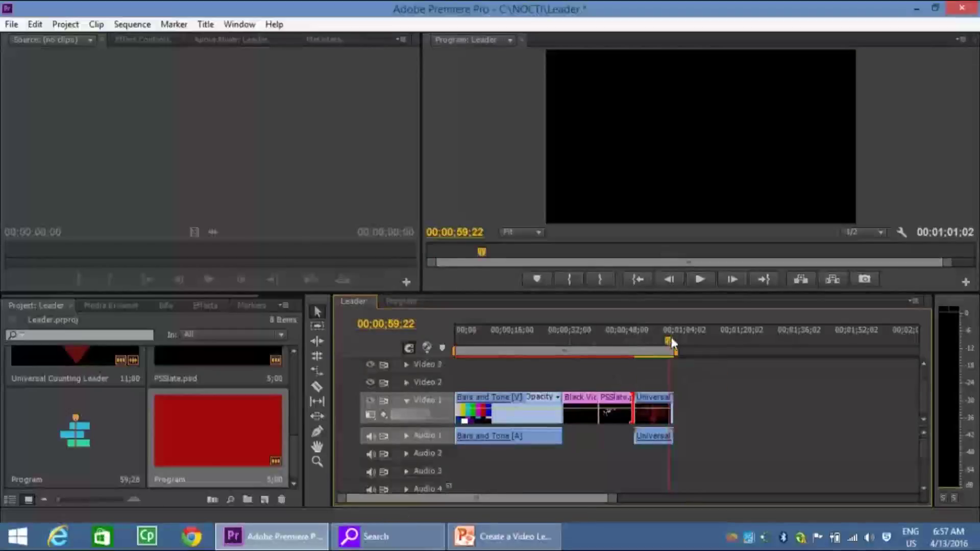
{"action": "left_click_drag", "start_coordinate": [672, 338], "coordinate": [676, 340]}
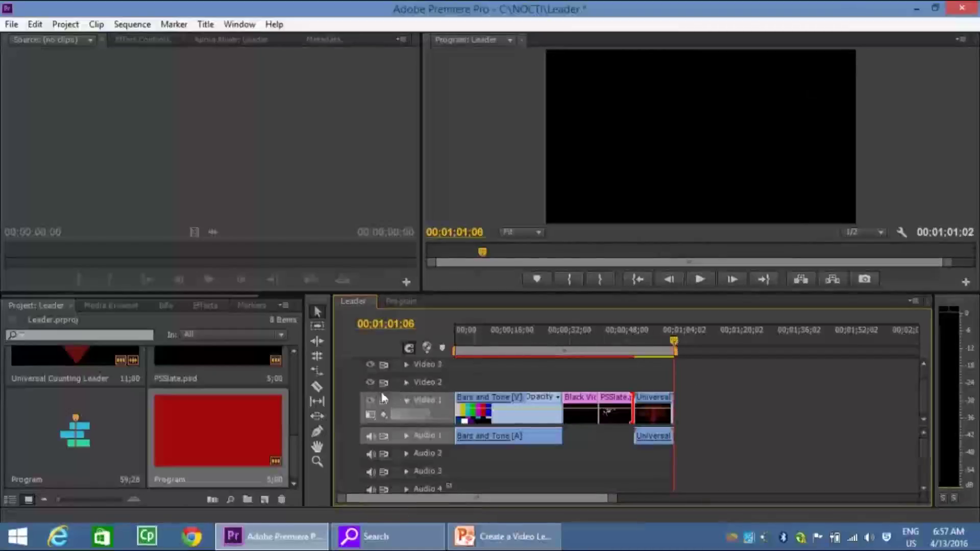
{"action": "left_click", "coordinate": [293, 454]}
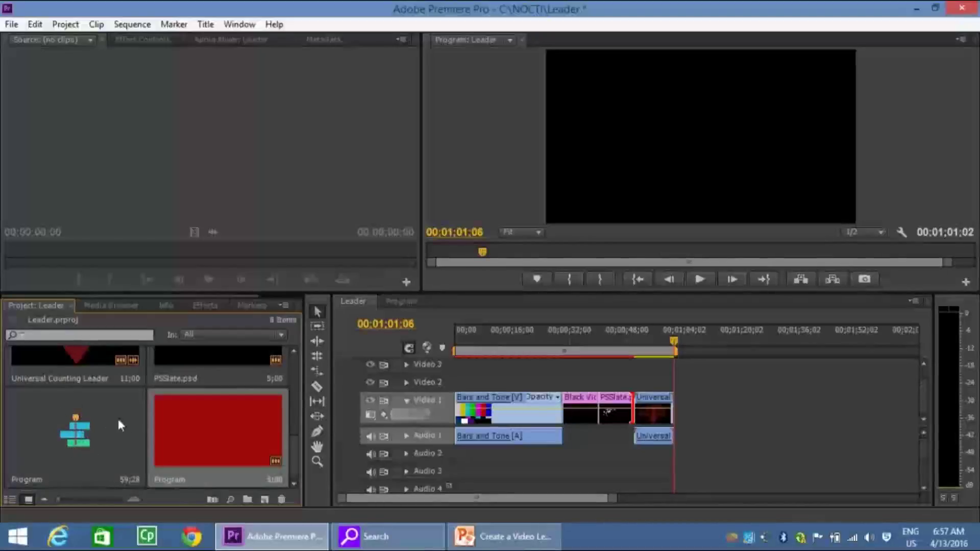
{"action": "left_click_drag", "start_coordinate": [294, 452], "coordinate": [285, 474]}
{"action": "left_click_drag", "start_coordinate": [478, 341], "coordinate": [714, 337]}
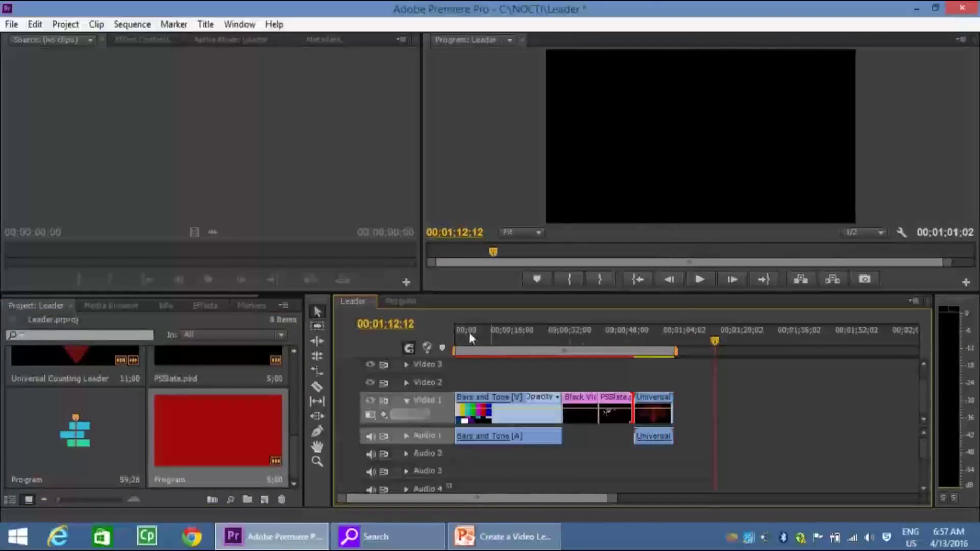
Place the Program sequence right after the Universal Counting Leader and scrub through to review it.
{"action": "left_click_drag", "start_coordinate": [71, 442], "coordinate": [681, 428]}
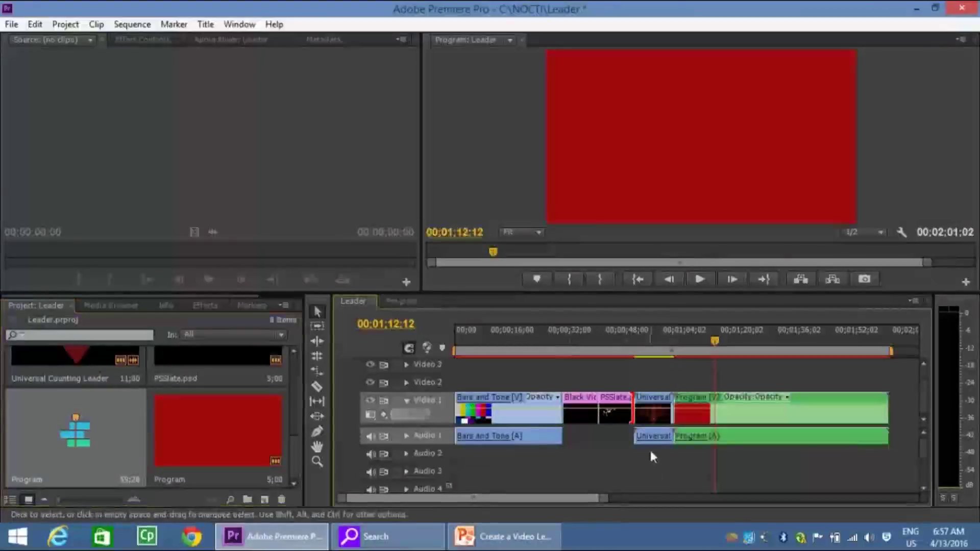
{"action": "left_click", "coordinate": [461, 336]}
{"action": "left_click_drag", "start_coordinate": [461, 333], "coordinate": [806, 333]}
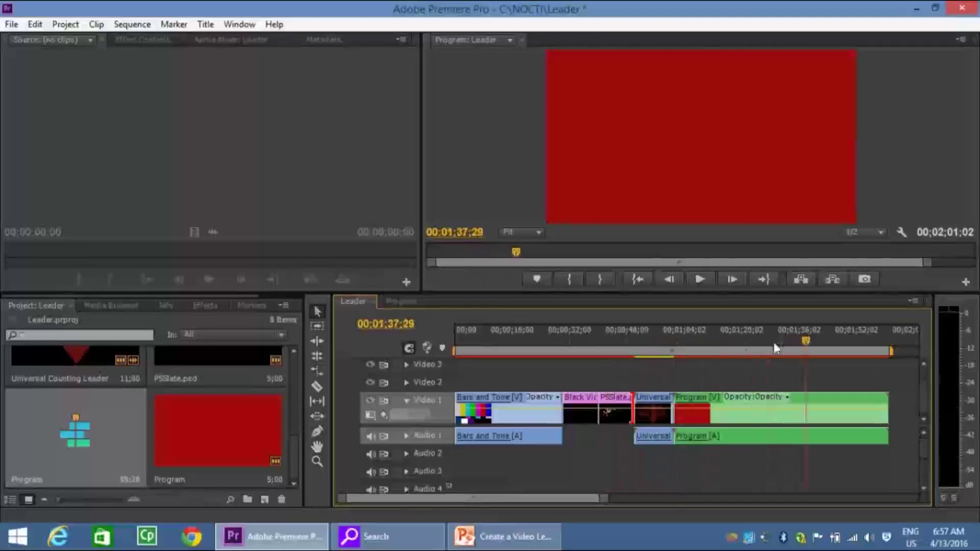
{"action": "left_click", "coordinate": [610, 339]}
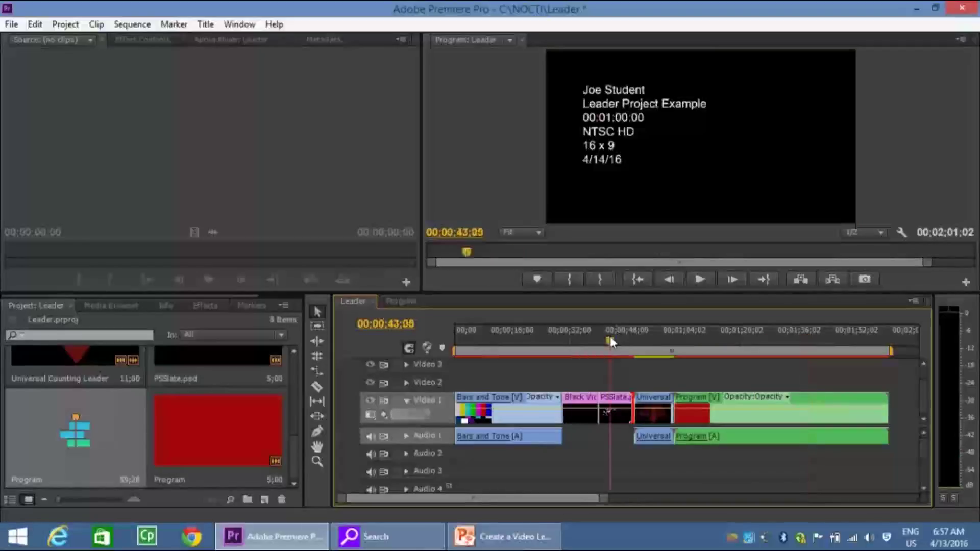
{"action": "left_click", "coordinate": [507, 337]}
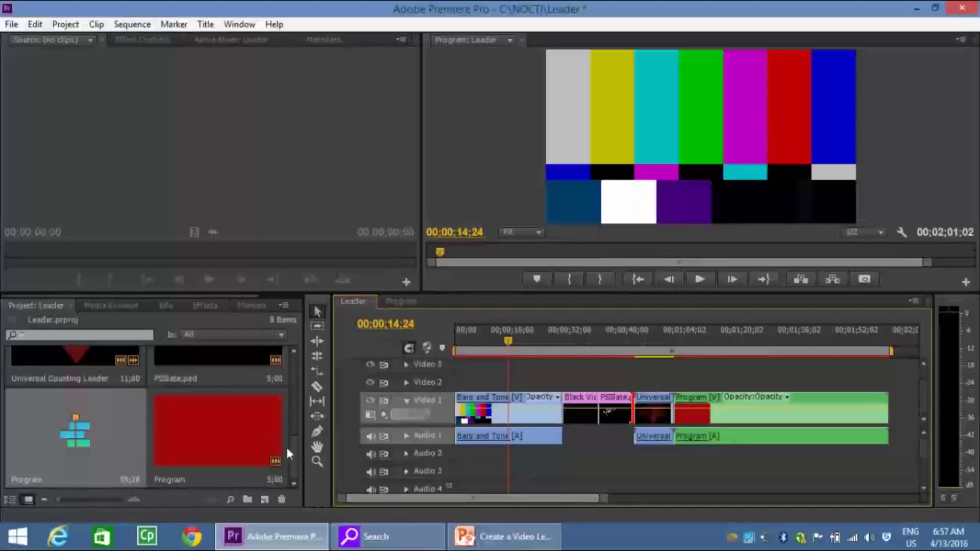
Return the Leader sequence's playhead to 00;00;00;00.
{"action": "left_click_drag", "start_coordinate": [293, 452], "coordinate": [293, 356]}
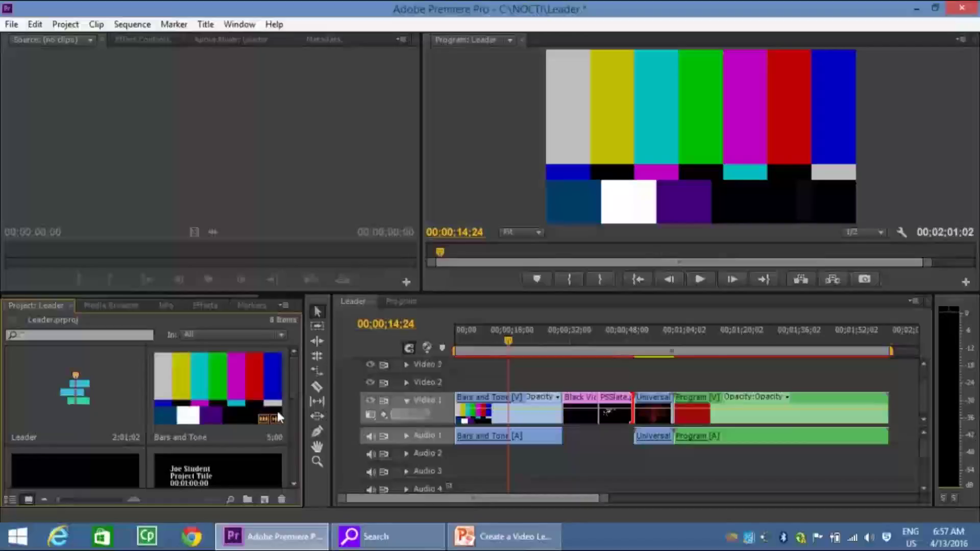
{"action": "left_click_drag", "start_coordinate": [508, 341], "coordinate": [454, 347]}
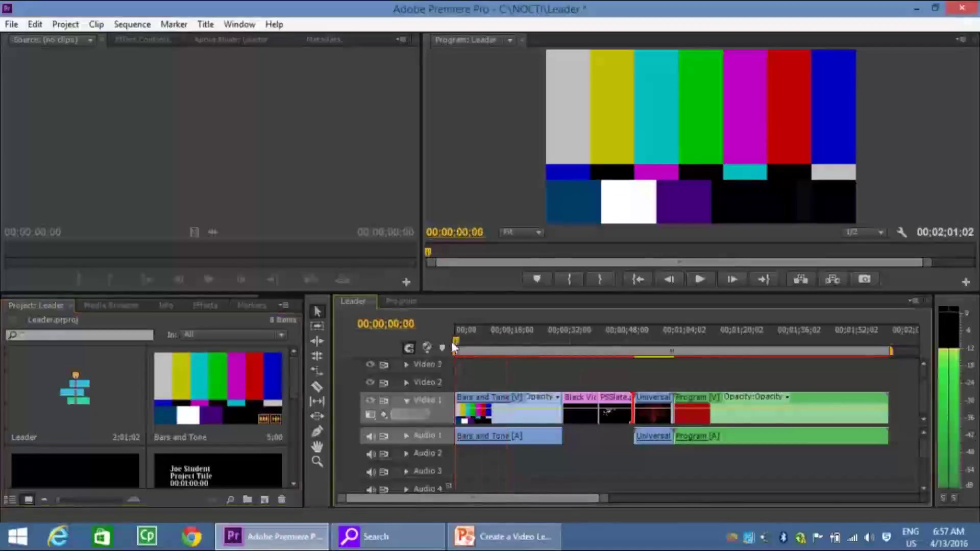